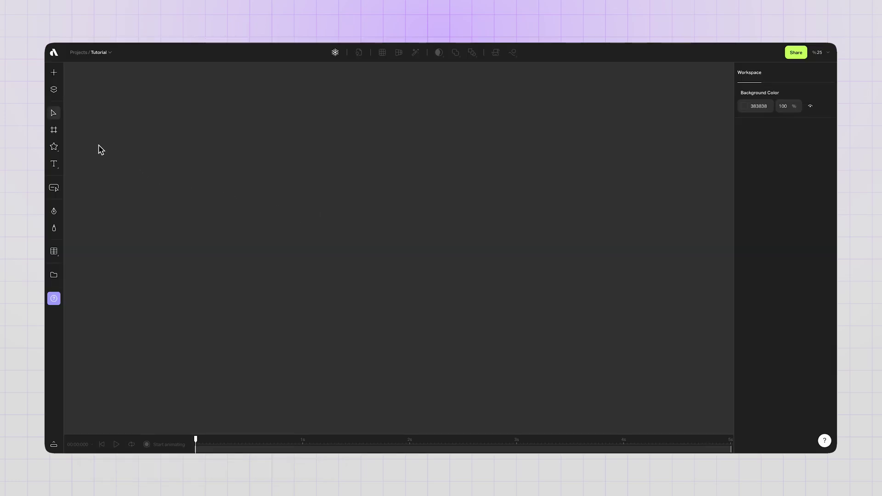
Step: Draw a new artboard, apply the Instagram Story preset (1080 × 1920), and move it down-right
left_click(54, 130)
left_click_drag(321, 121, 481, 365)
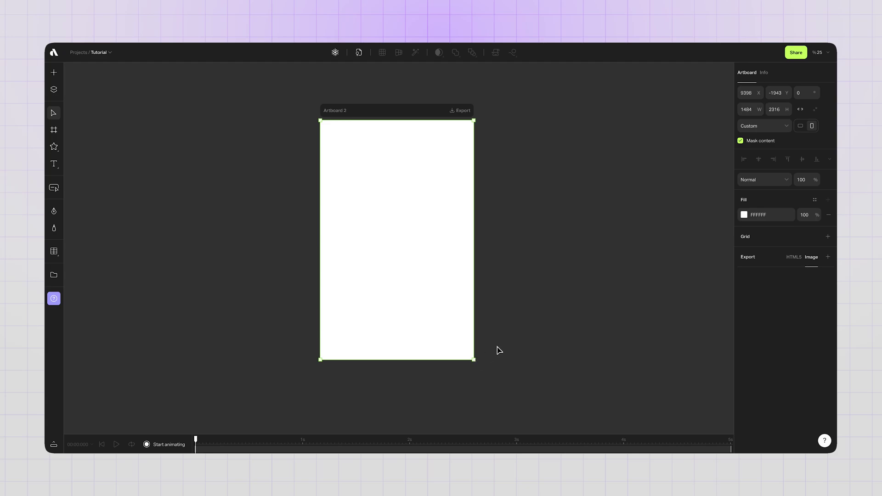
left_click(760, 126)
left_click(763, 204)
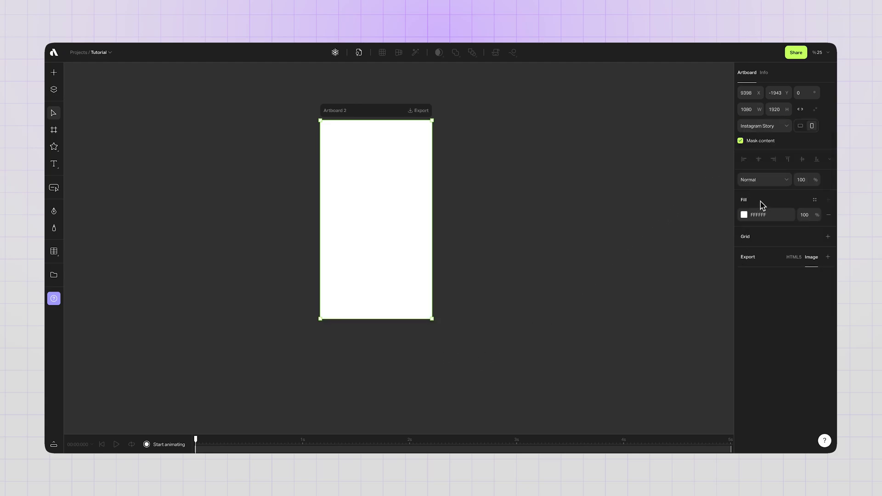
left_click(542, 189)
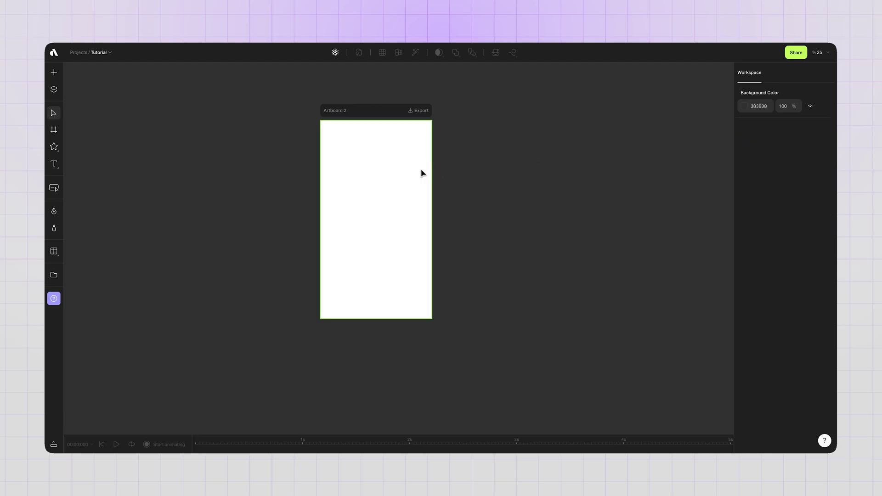
left_click_drag(404, 172, 425, 201)
Step: Change the artboard fill from white to the dark page colour 1A1A1A
left_click(744, 215)
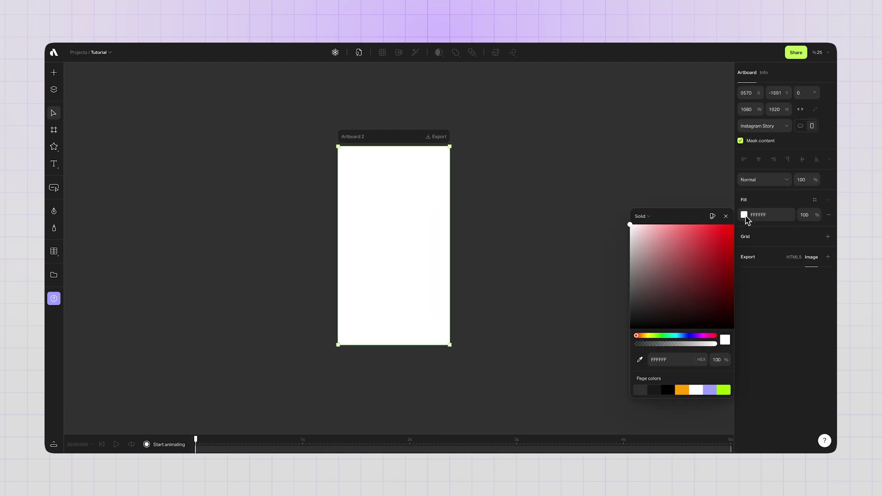
left_click_drag(667, 292, 667, 256)
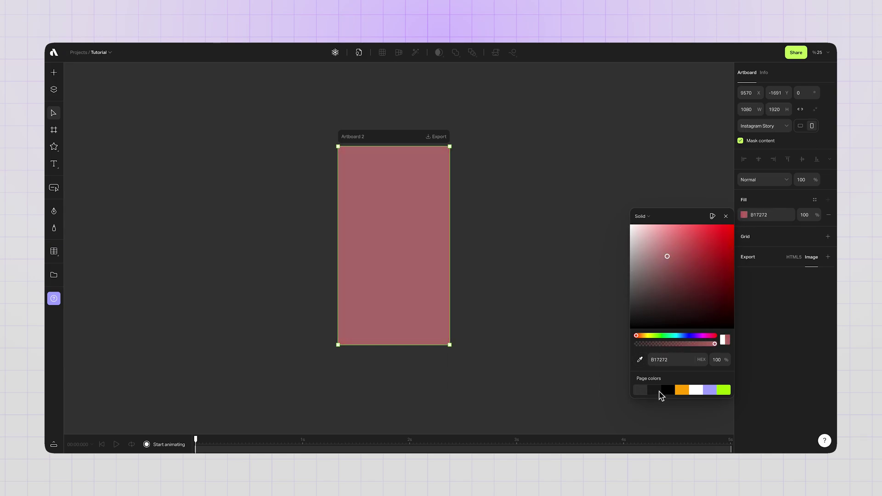
left_click(660, 391)
left_click(680, 390)
left_click(656, 391)
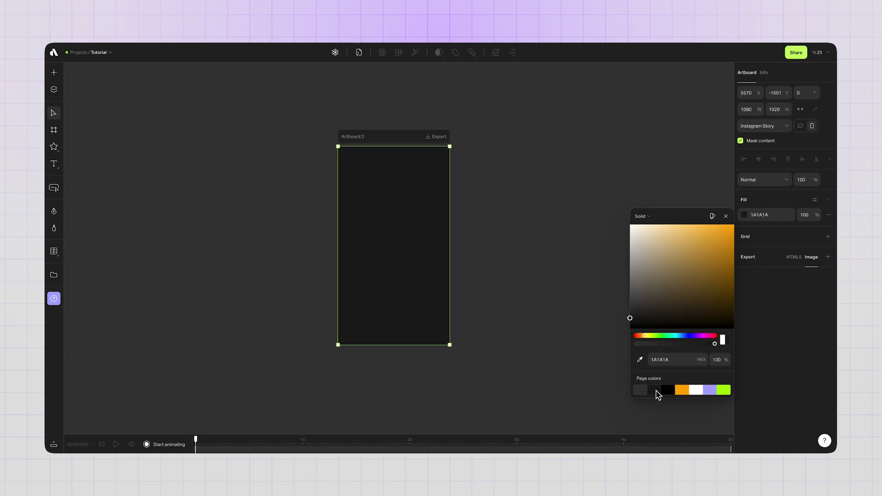
left_click(533, 286)
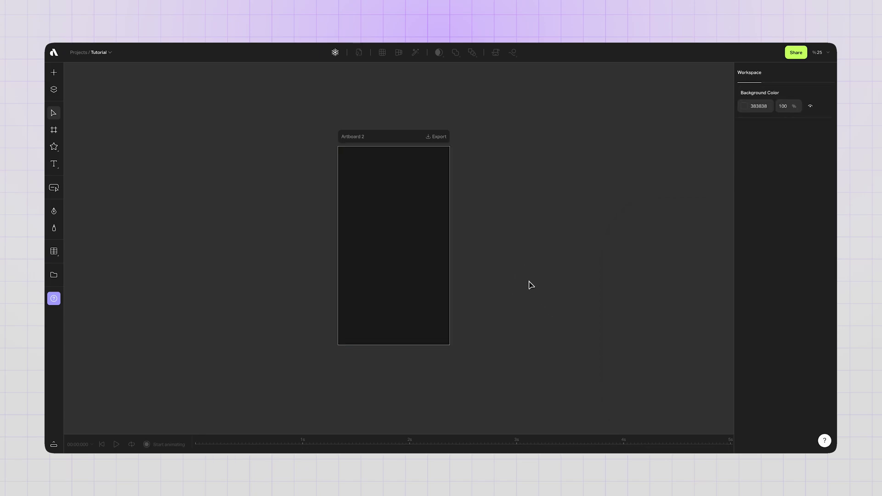
Step: Enable a grid on the artboard with 120 px cells at 10% opacity
left_click(432, 242)
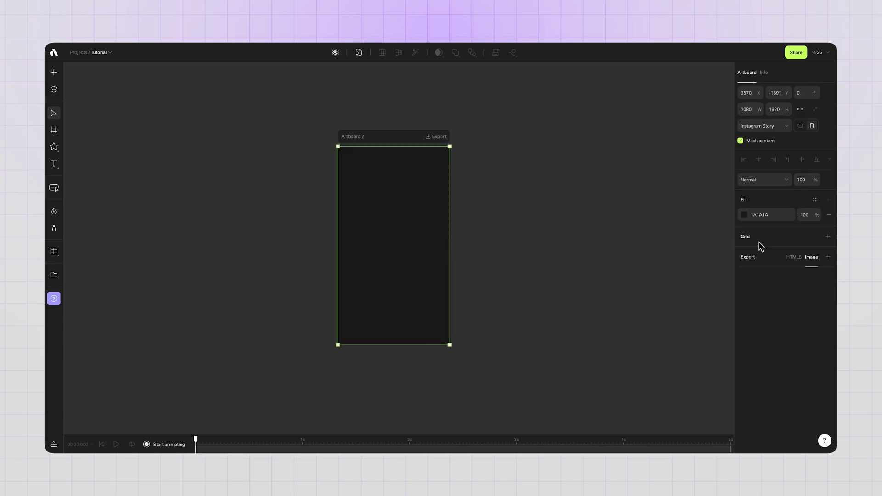
left_click(828, 237)
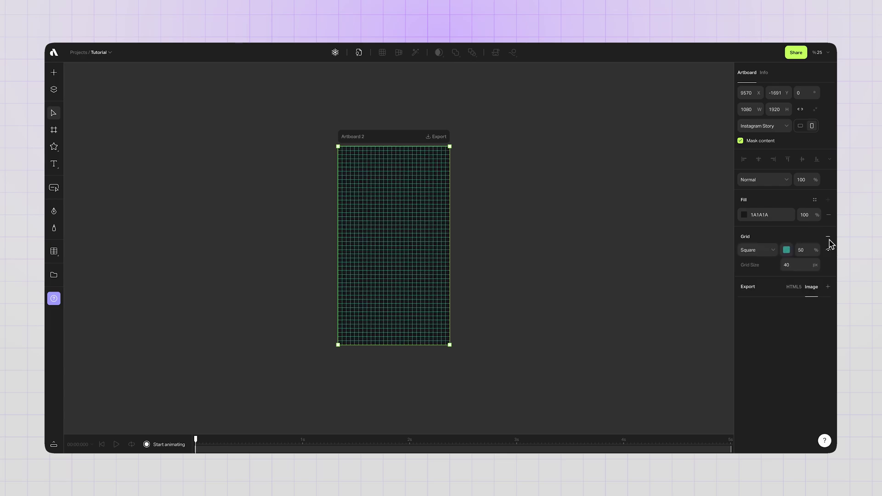
left_click(801, 266)
type("120")
key("Return")
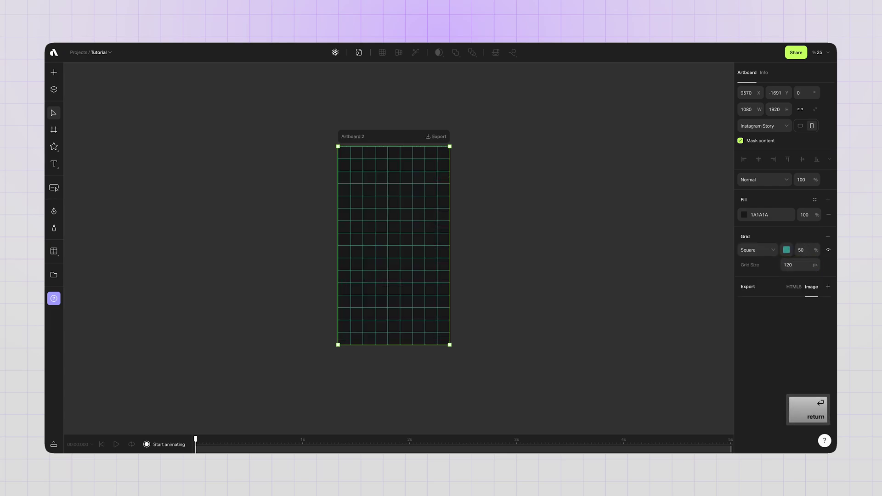
left_click(802, 250)
type("10")
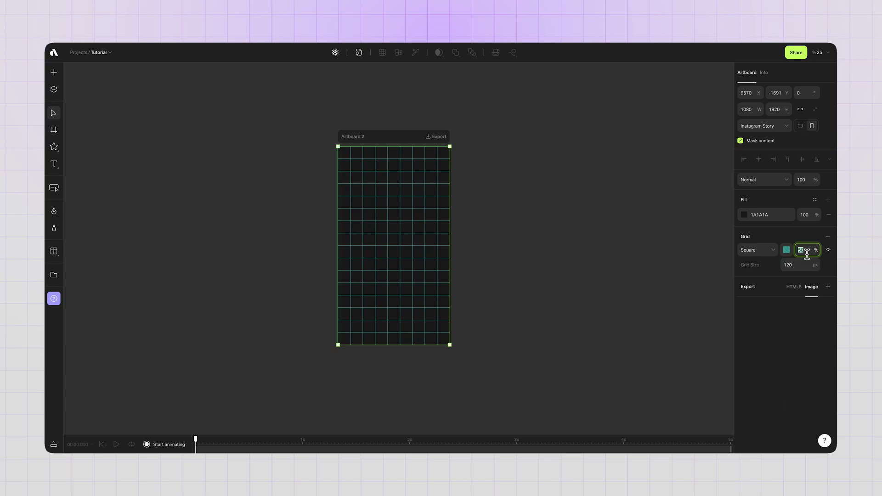
key("Return")
Step: Move the artboard right and down, then fit it in the view with Shift+2
left_click(518, 234)
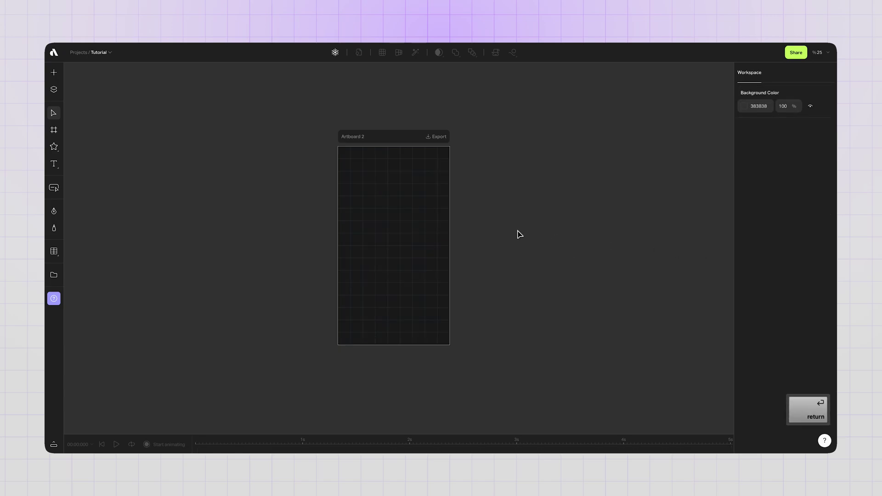
left_click_drag(415, 216, 441, 240)
key("shift+2")
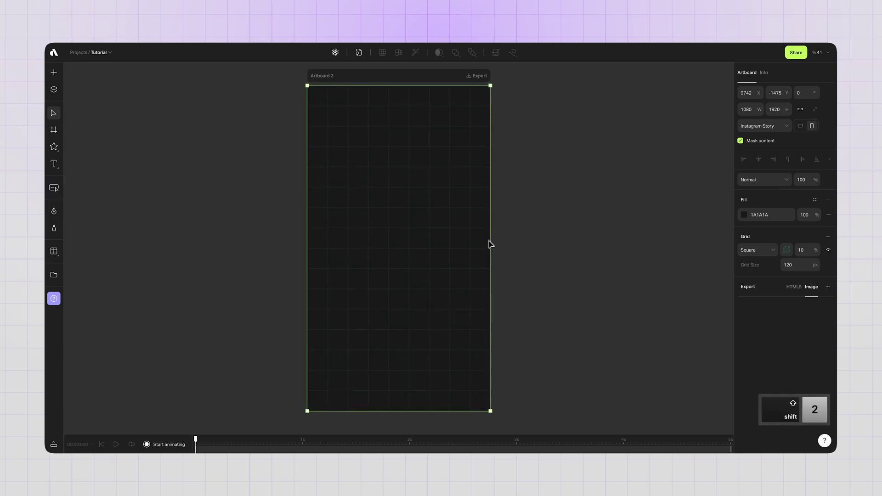
Step: Draw a 786 × 786 grey polygon triangle and centre it horizontally on the artboard
left_click(56, 148)
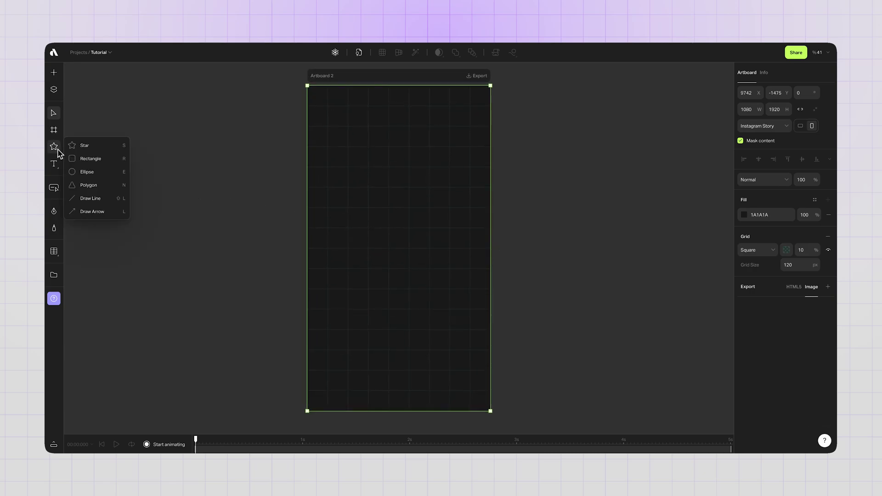
left_click(92, 187)
left_click_drag(350, 184, 468, 317)
key("shift")
mouse_move(400, 265)
left_mouse_down()
mouse_move(565, 270)
mouse_move(401, 273)
left_mouse_up()
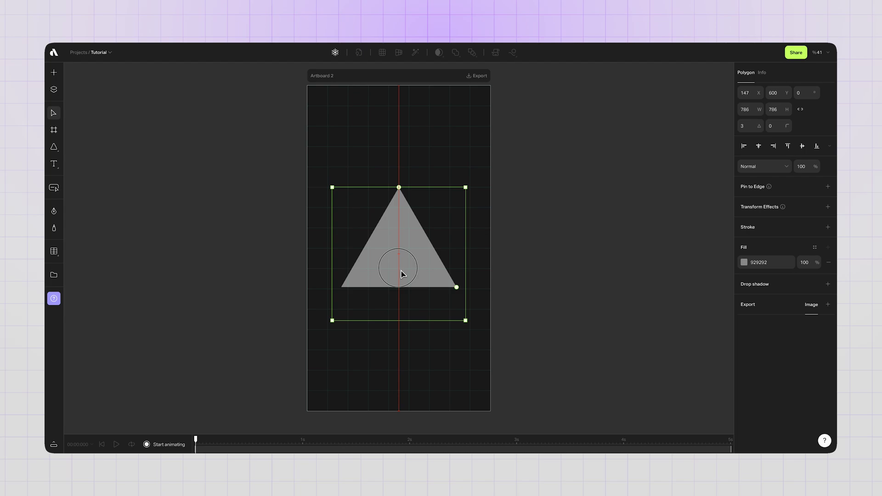
left_click_drag(401, 274, 406, 271)
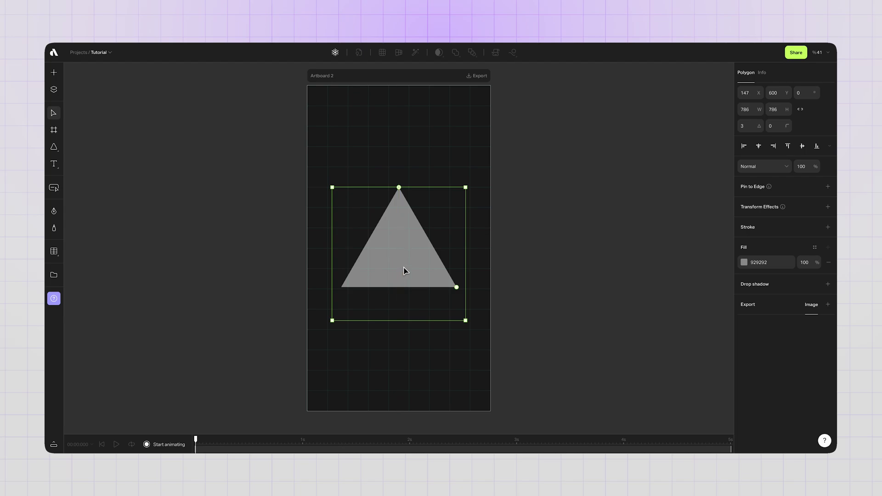
Step: Convert the triangle into a vector shape, undoing a trial vertex drag
right_click(408, 239)
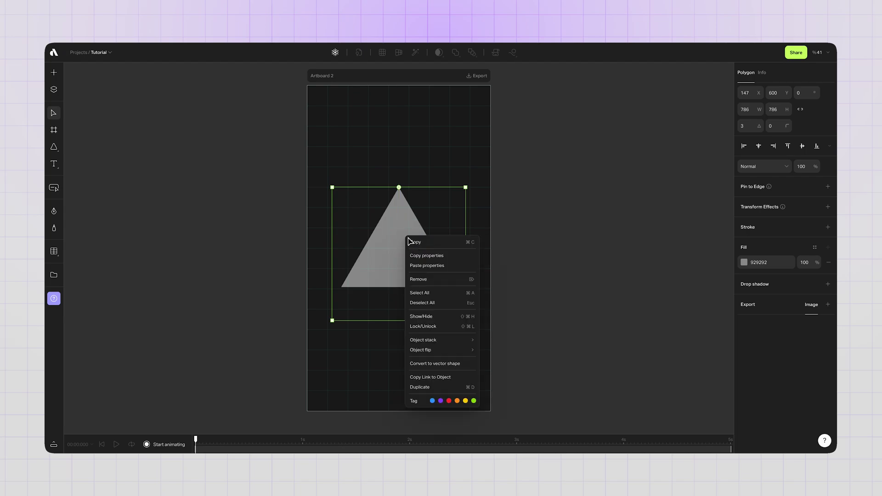
left_click(430, 364)
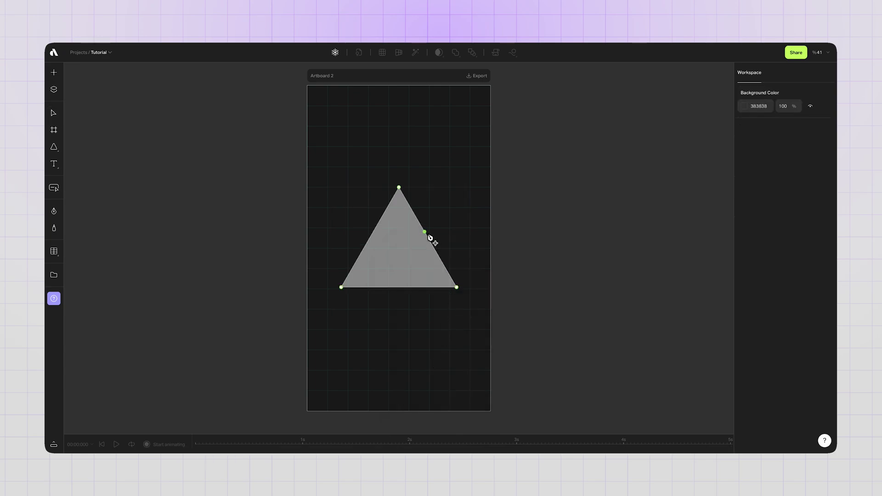
left_click_drag(402, 191, 392, 206)
key("super+z")
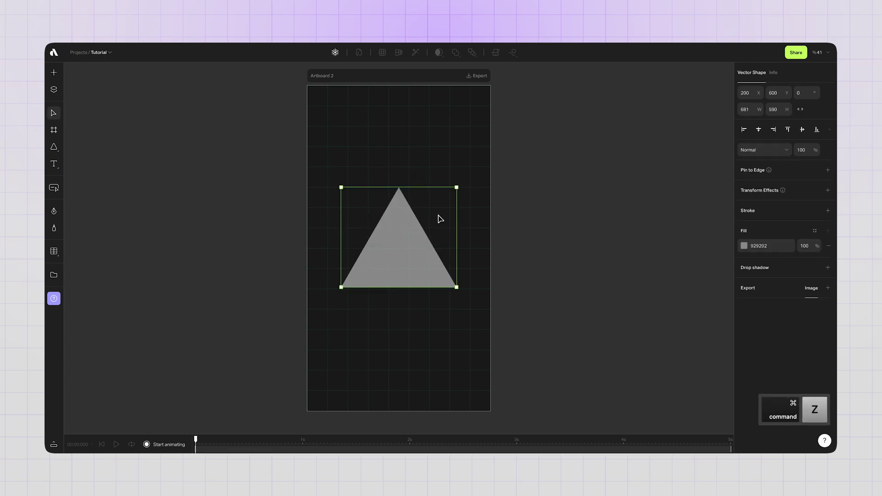
Step: Move the triangle to the bottom and stretch it to 1081 × 720 at Y 1200
left_click(473, 216)
left_click_drag(410, 228, 375, 354)
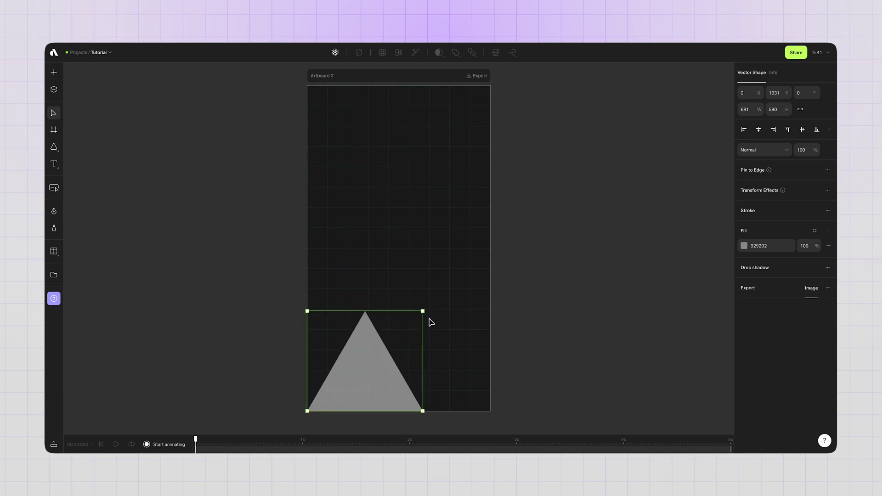
left_click_drag(426, 314, 493, 291)
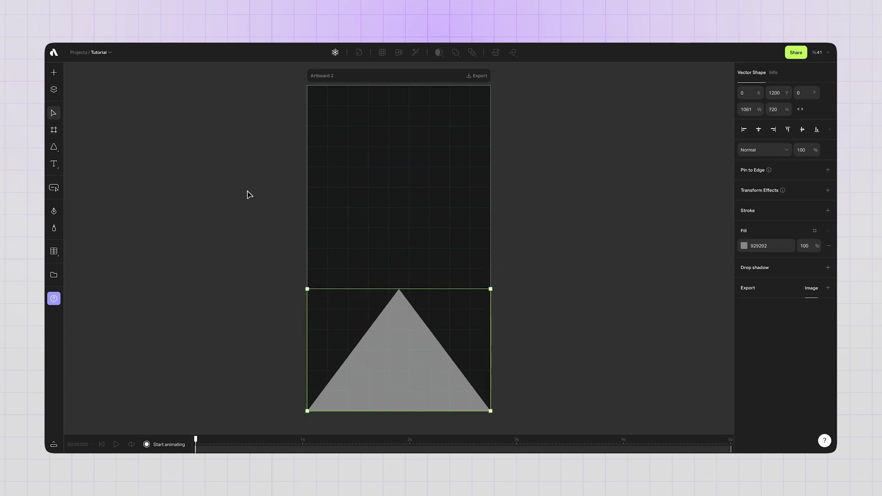
Step: Draw a rectangle above the triangle and size it to 840 × 232 at X 120, Y 960
left_click(59, 152)
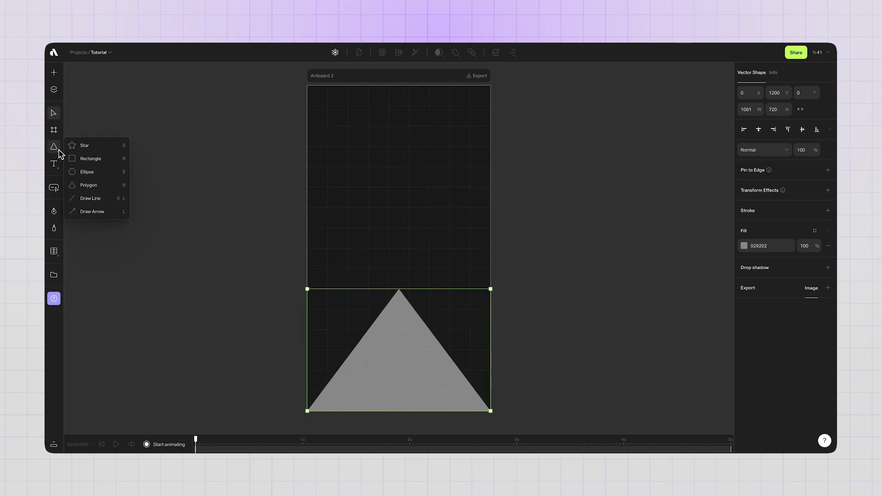
left_click(81, 161)
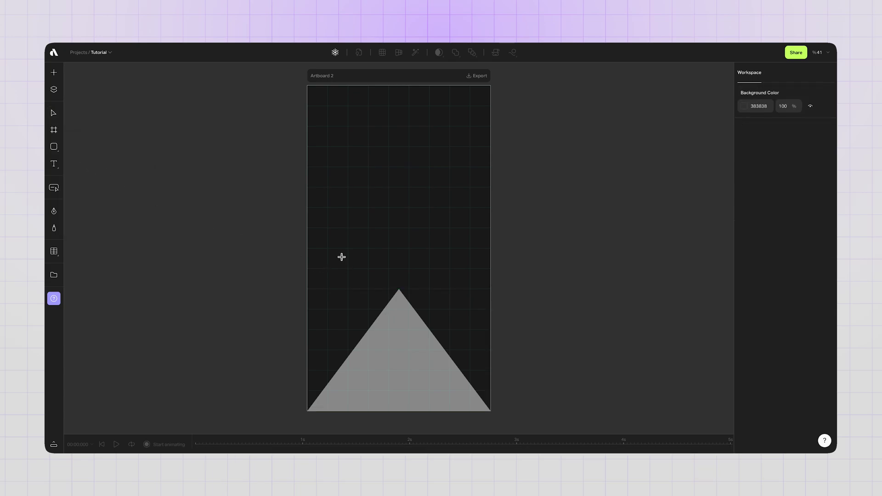
left_click_drag(334, 249, 475, 293)
left_click_drag(406, 268, 397, 272)
left_click_drag(463, 284, 474, 282)
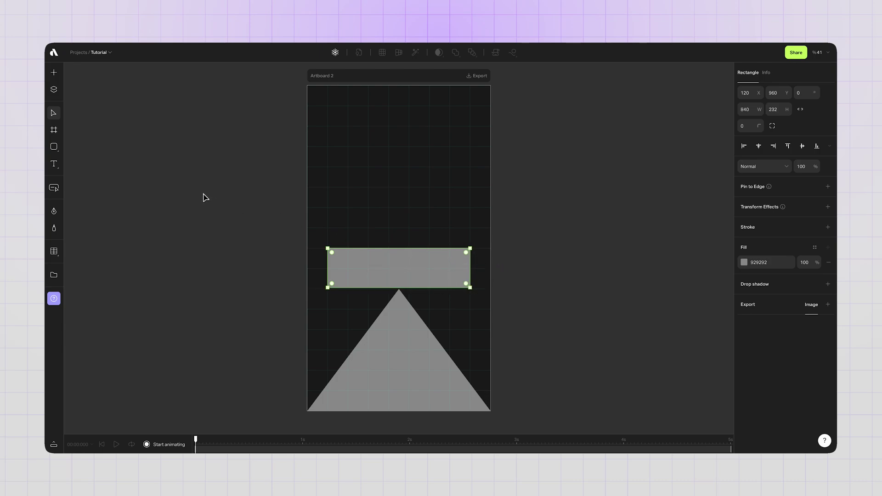
Step: Draw a circle above the bar with the Ellipse tool
left_click(53, 146)
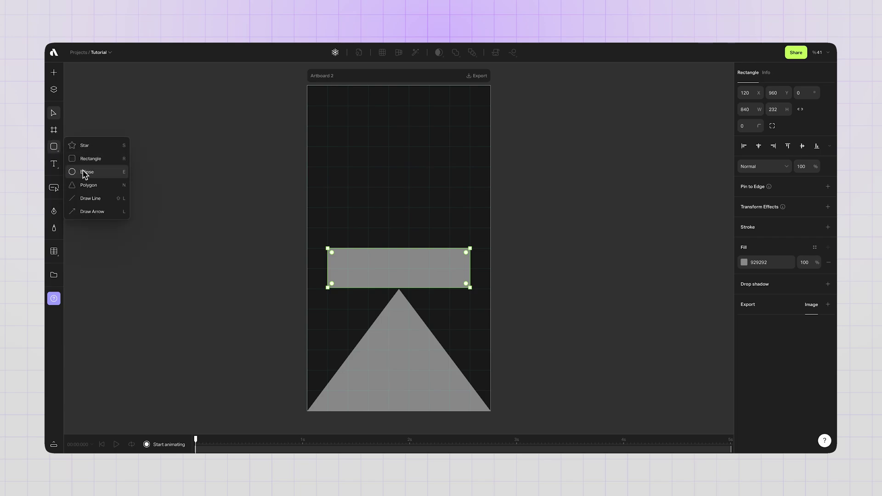
left_click(87, 174)
mouse_move(366, 189)
left_mouse_down()
mouse_move(436, 256)
mouse_move(404, 225)
mouse_move(410, 236)
left_mouse_up()
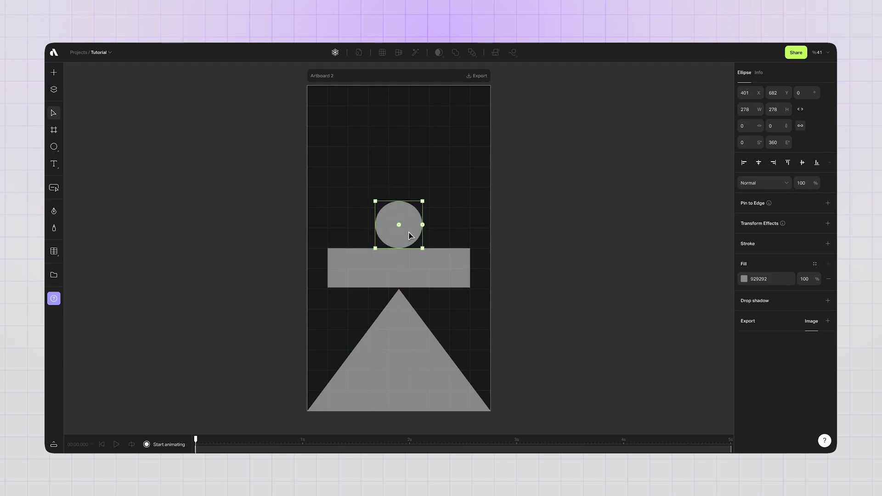
left_click(446, 230)
left_click(422, 227)
Step: Size the circle to 240 × 240 and centre it on the bar at X 420, Y 720
left_click(755, 113)
type("240")
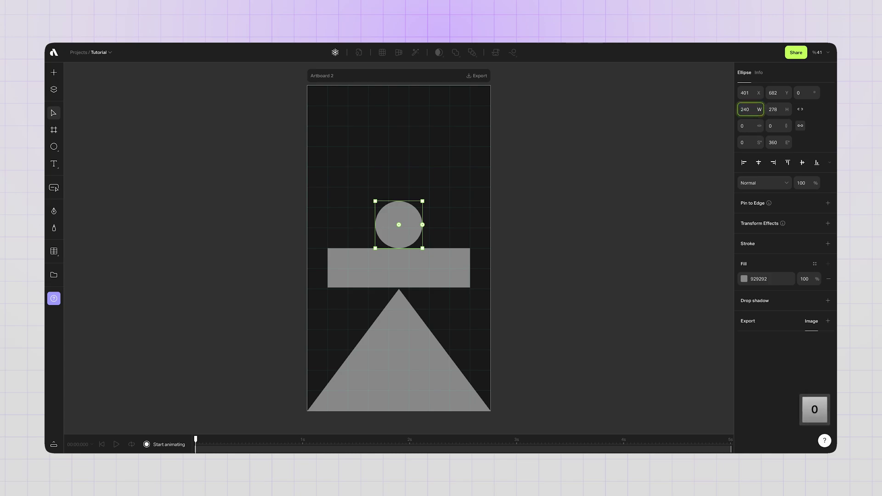
key("Return")
left_click(784, 113)
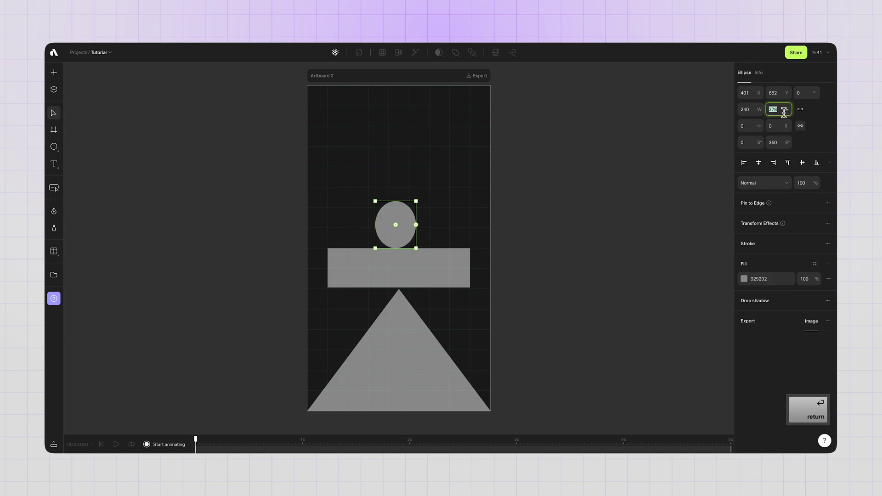
type("240")
key("Return")
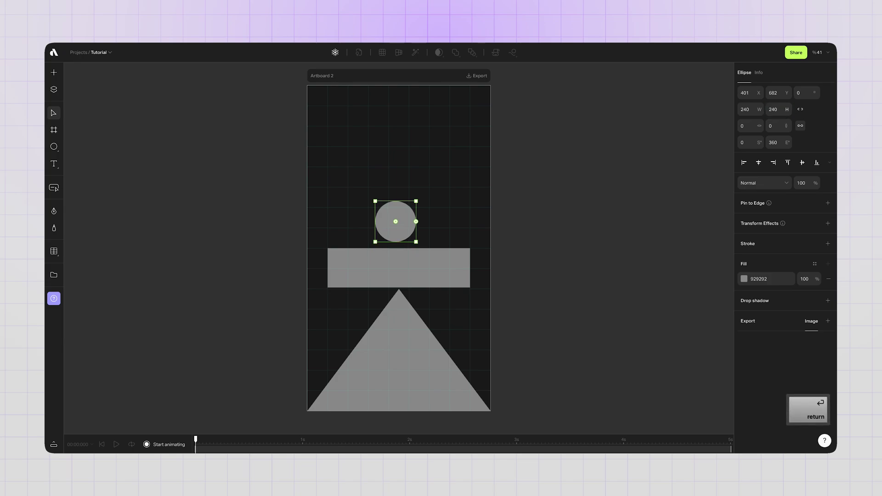
left_click_drag(409, 217, 412, 222)
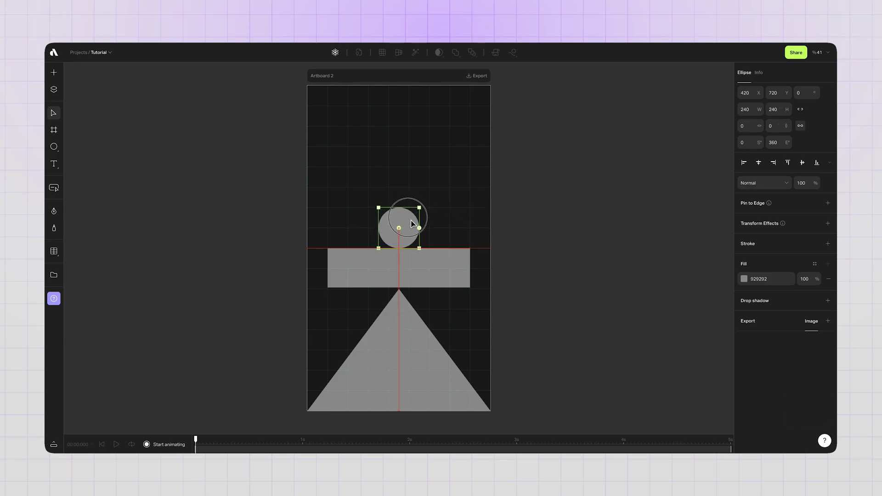
left_click(442, 268)
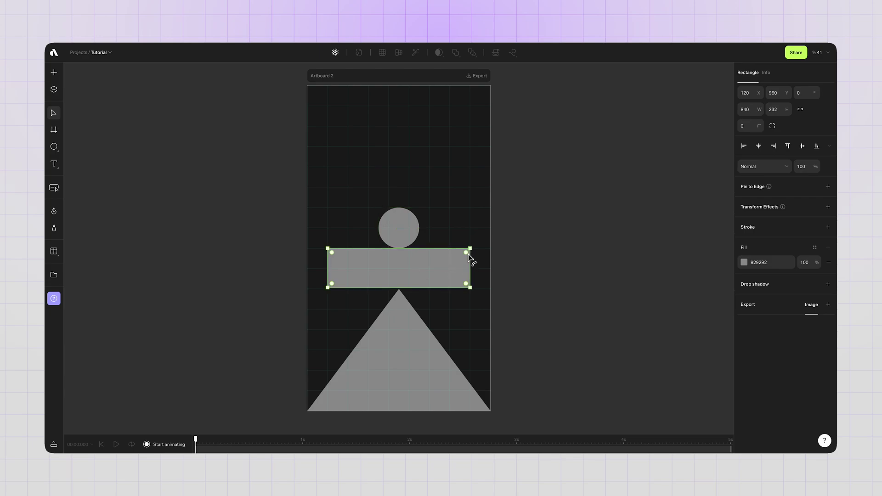
Step: Round the 840 × 232 bar's corners to a 116 radius so it becomes a pill
left_click_drag(469, 255, 377, 281)
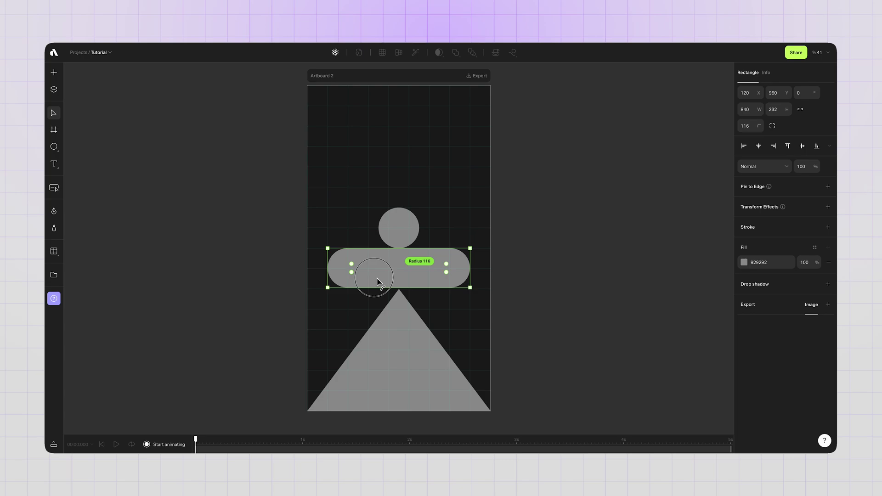
mouse_move(376, 281)
left_mouse_down()
mouse_move(473, 261)
mouse_move(440, 286)
mouse_move(454, 285)
mouse_move(508, 241)
mouse_move(391, 290)
left_mouse_up()
key("alt")
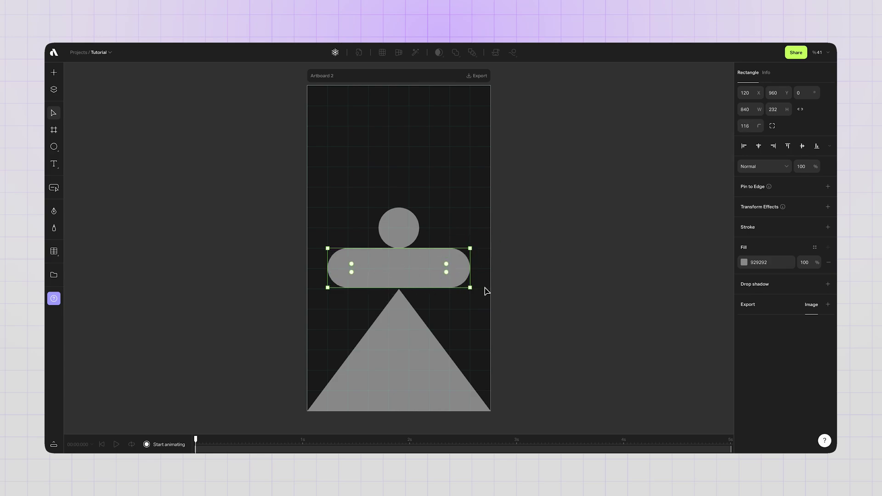
Step: Fill the circle with the green page colour AAFF00
left_click(522, 285)
left_click(459, 272)
left_click(416, 237)
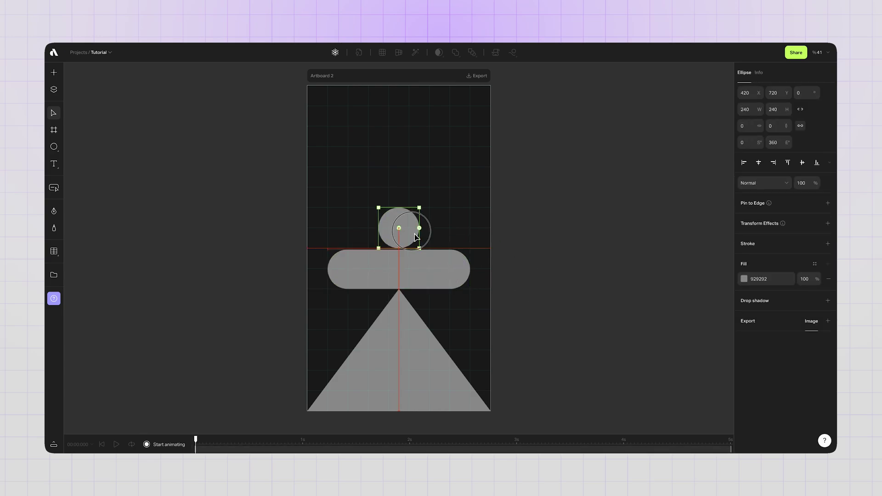
left_click(508, 250)
left_click(412, 227)
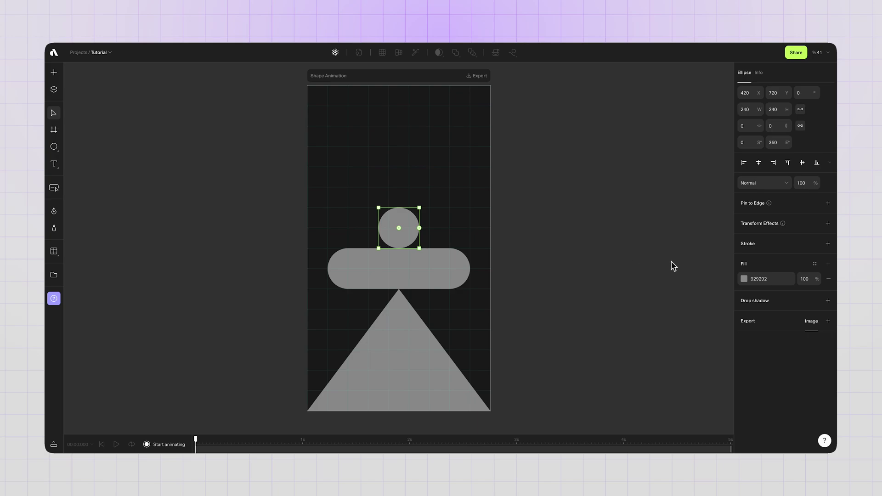
left_click(744, 279)
left_click_drag(685, 270, 601, 155)
left_click(630, 321)
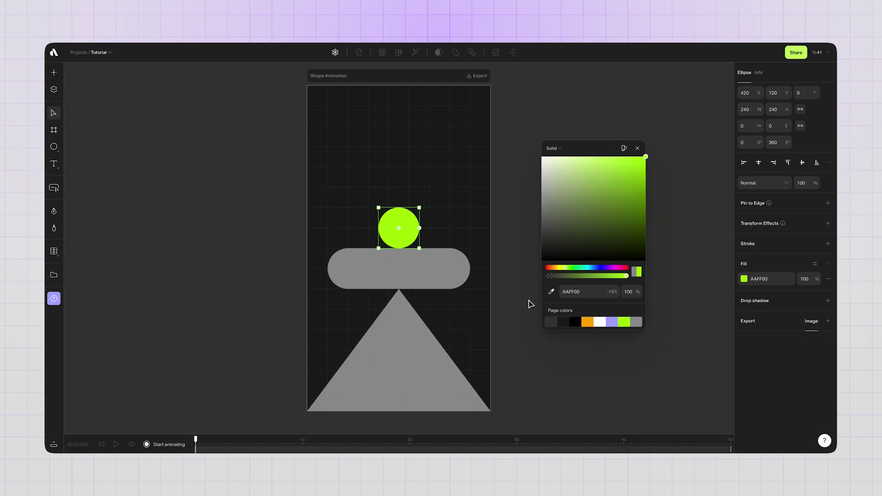
Step: Fill the bar with purple AAAAFF and the triangle with orange FFAA00
left_click(462, 278)
left_click(616, 322)
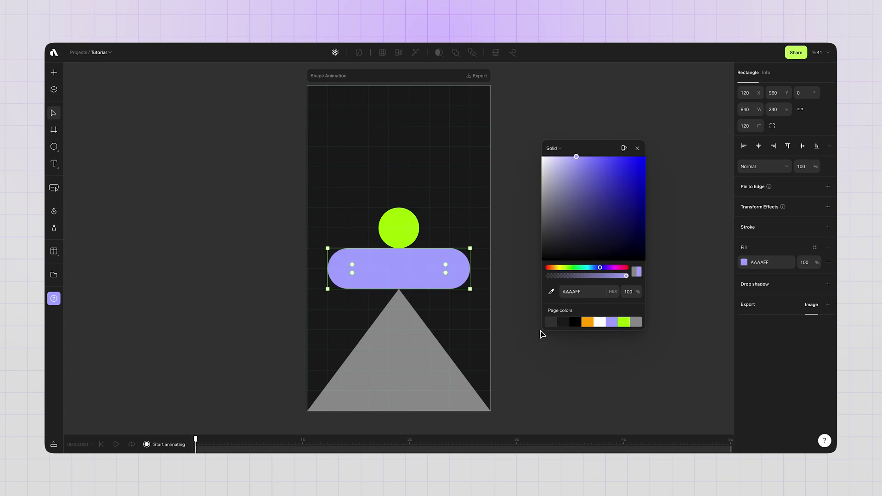
left_click(432, 339)
left_click(588, 322)
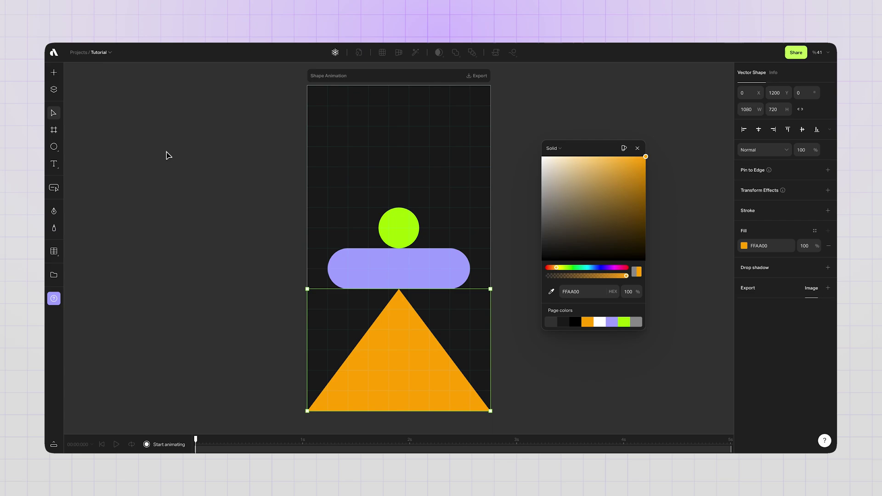
Step: Rename the Donut 2 layer to 'Ball' in the Layers panel, then close the panel
left_click(54, 89)
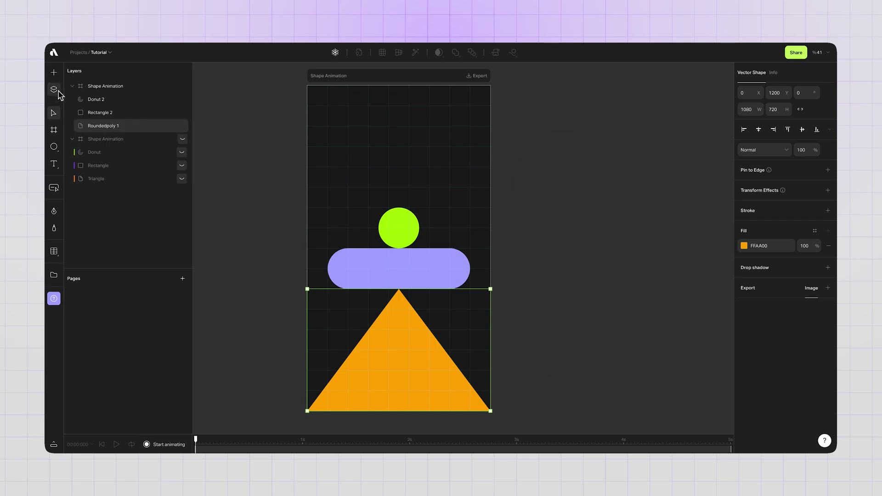
left_click(130, 88)
left_click(131, 100)
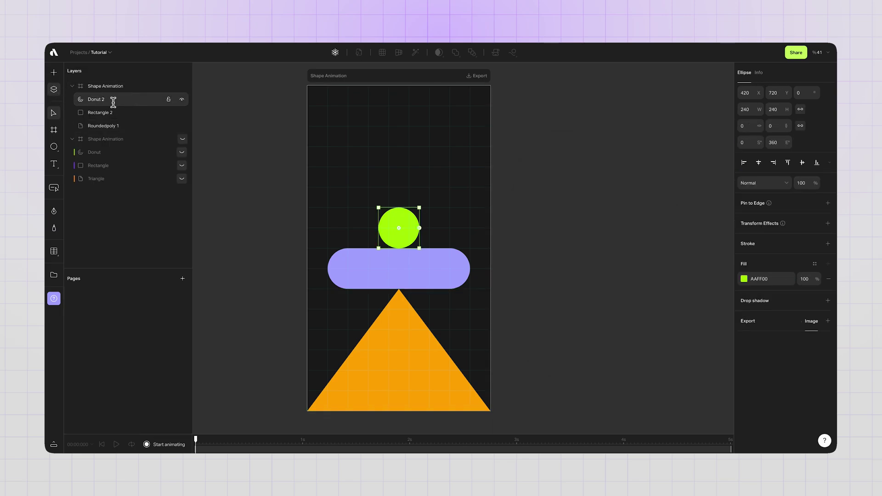
type("Ball")
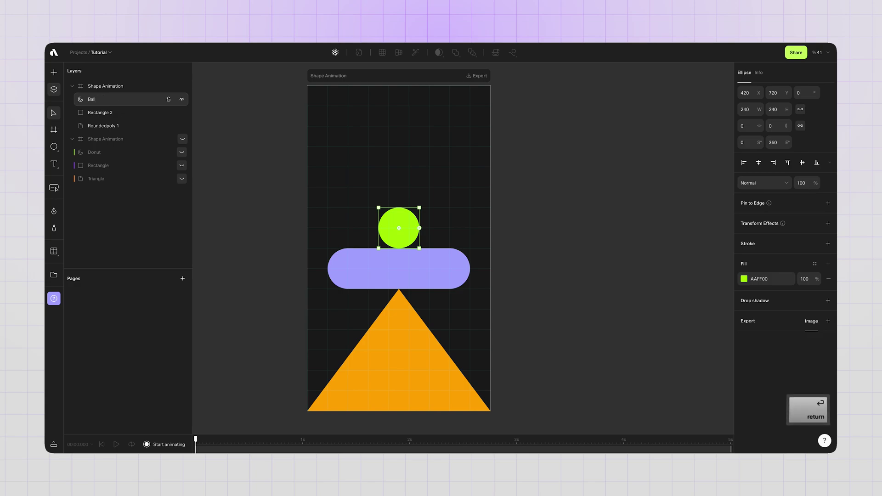
key("Return")
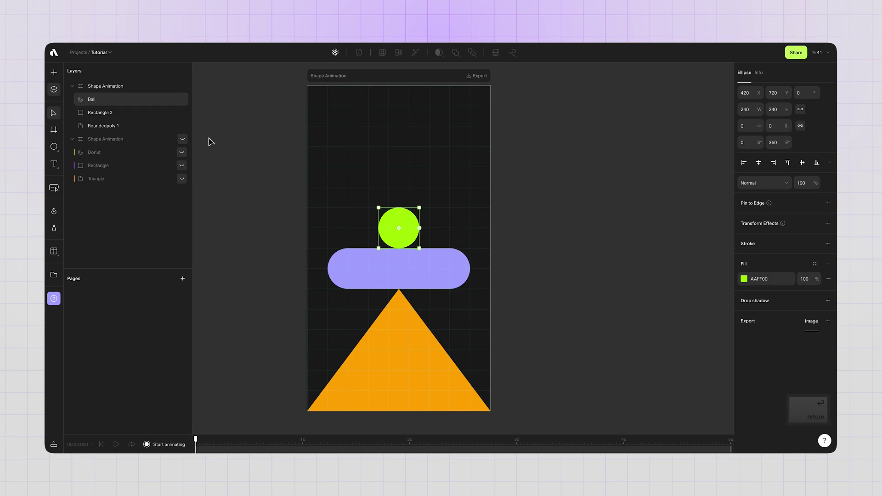
left_click(53, 93)
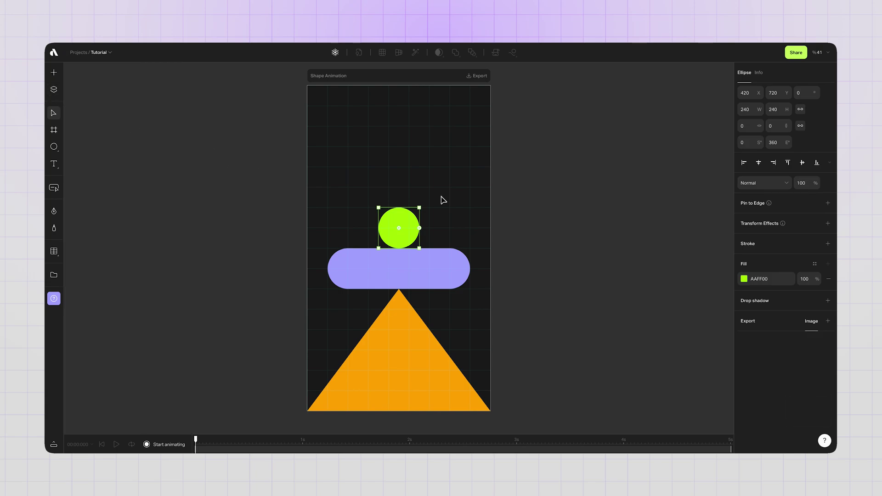
left_click(490, 365)
Step: Start recording keyframes, squash the triangle to 480 tall and lower the bar and ball onto it
left_click(414, 340)
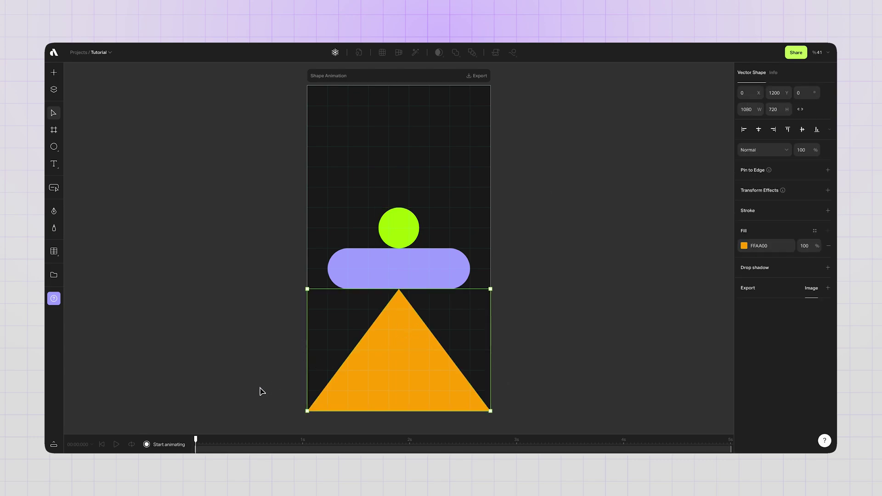
left_click(170, 446)
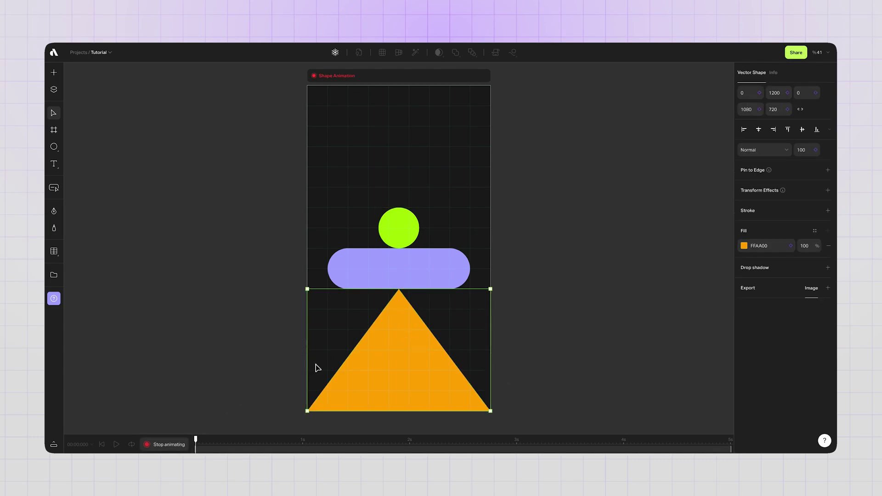
left_click_drag(414, 292, 410, 333)
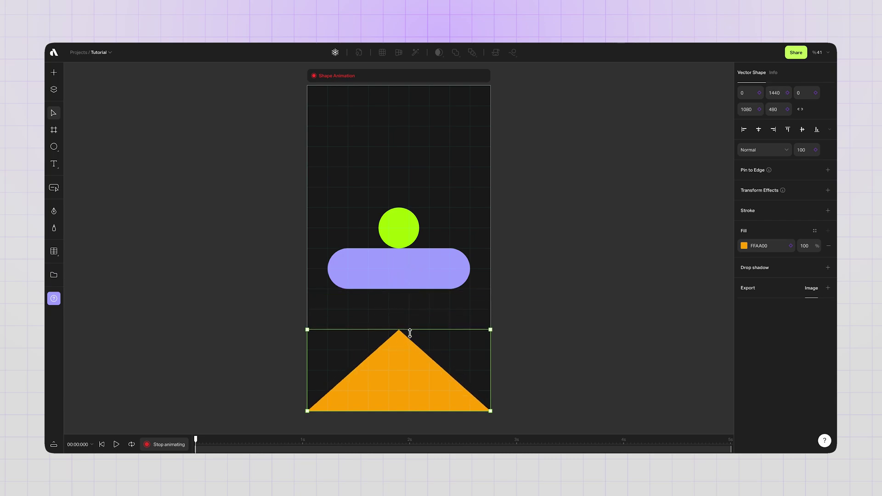
left_click_drag(410, 274, 410, 313)
left_click_drag(403, 243, 402, 284)
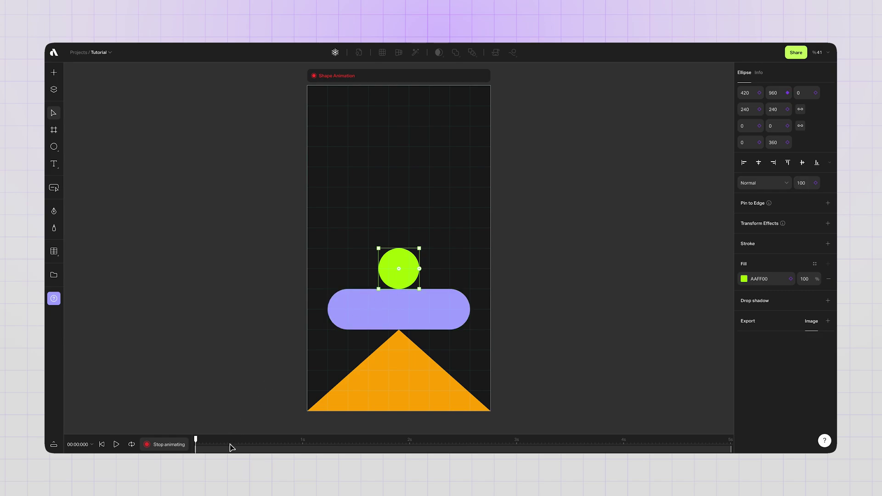
Step: At about 0.519 s, flatten the triangle to 240 tall and sink the bar and ball onto it
left_click_drag(231, 446, 256, 447)
left_click(376, 390)
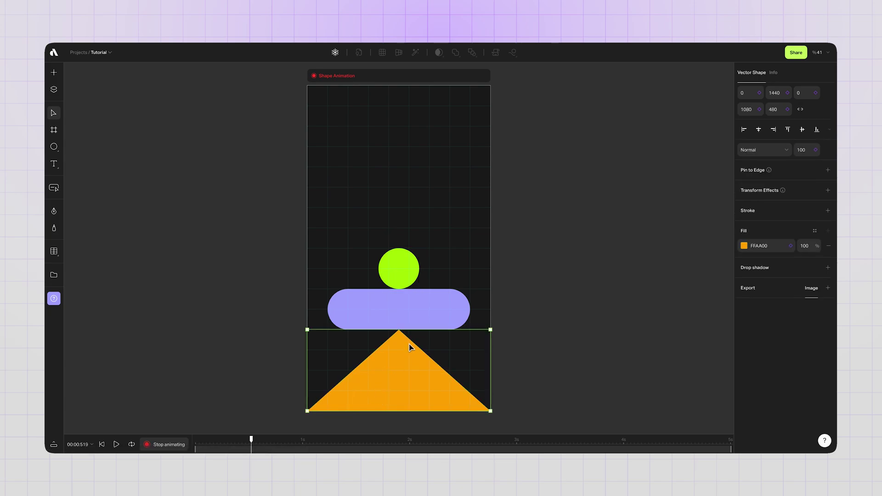
left_click_drag(412, 334, 410, 372)
left_click_drag(415, 323, 412, 363)
left_click_drag(410, 283, 411, 323)
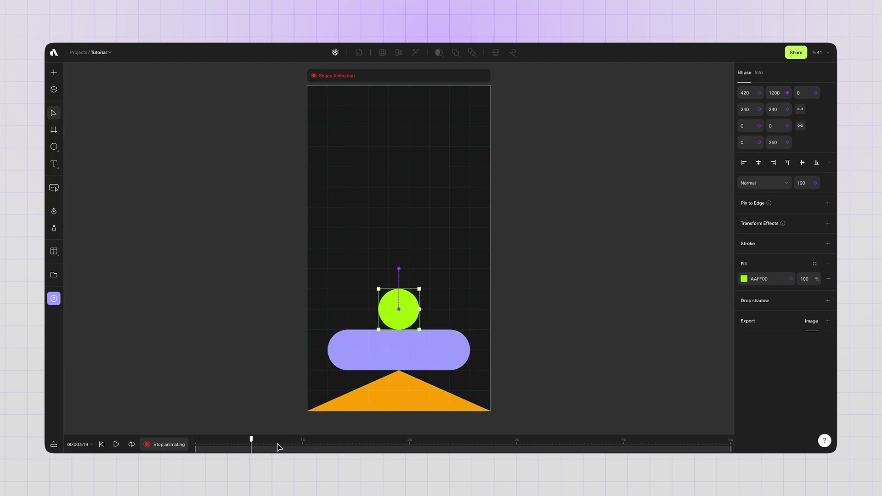
Step: At 1 s, launch the ball to the top, raise the bar mid-artboard and restore the triangle's height
left_click(302, 443)
left_click_drag(413, 323, 413, 122)
left_click_drag(412, 347, 412, 208)
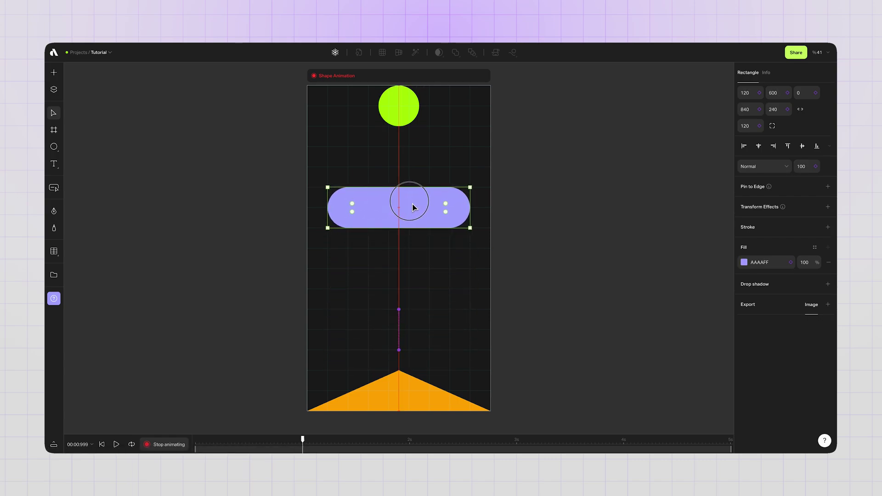
left_click(404, 385)
left_click_drag(411, 371, 417, 291)
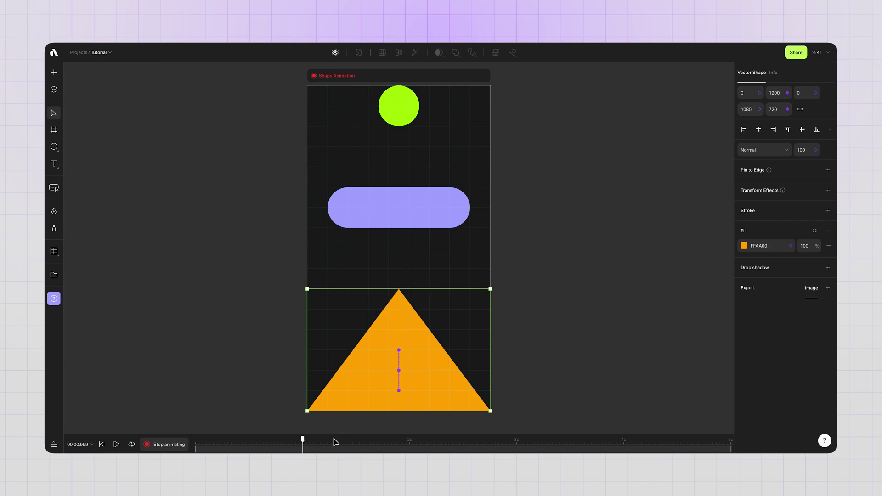
Step: At about 1.5 s, squash the triangle back to 480 and drop the bar and ball onto it
left_click_drag(310, 445, 354, 447)
left_click_drag(412, 292, 413, 329)
left_click_drag(411, 225, 415, 318)
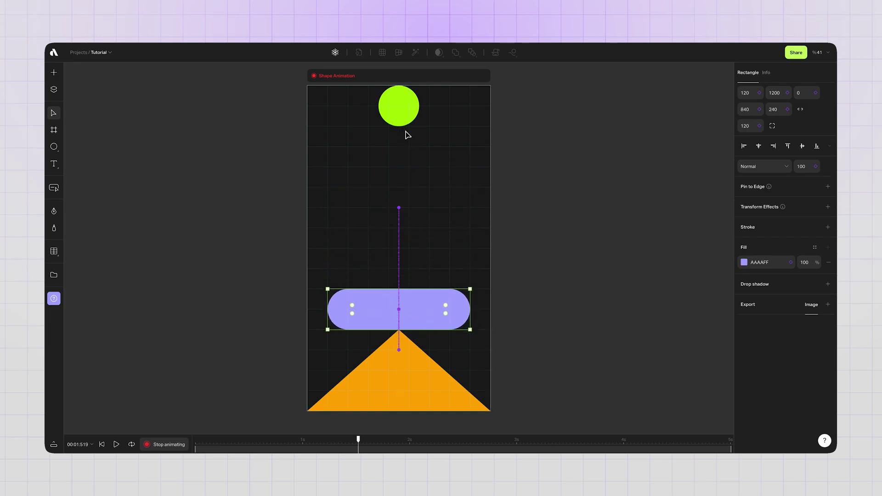
left_click_drag(407, 133, 411, 289)
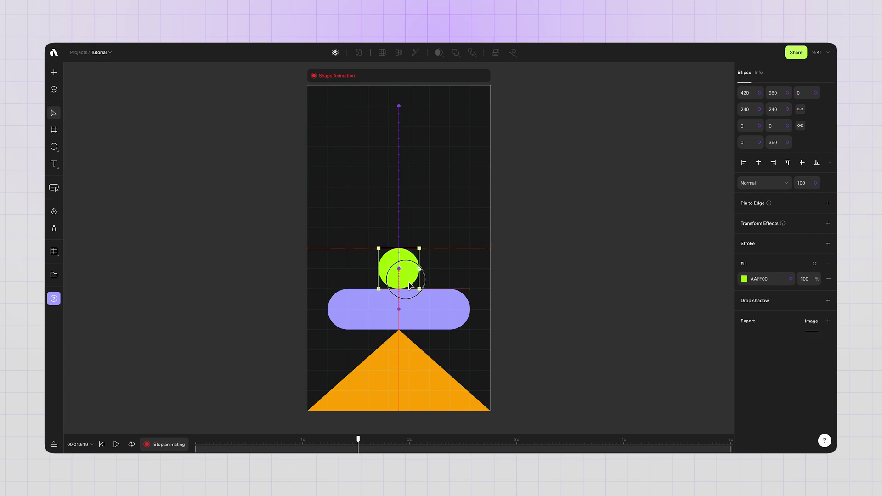
Step: Stop recording keyframes and set the animation to 2000 ms duration at 60 fps
left_click(170, 445)
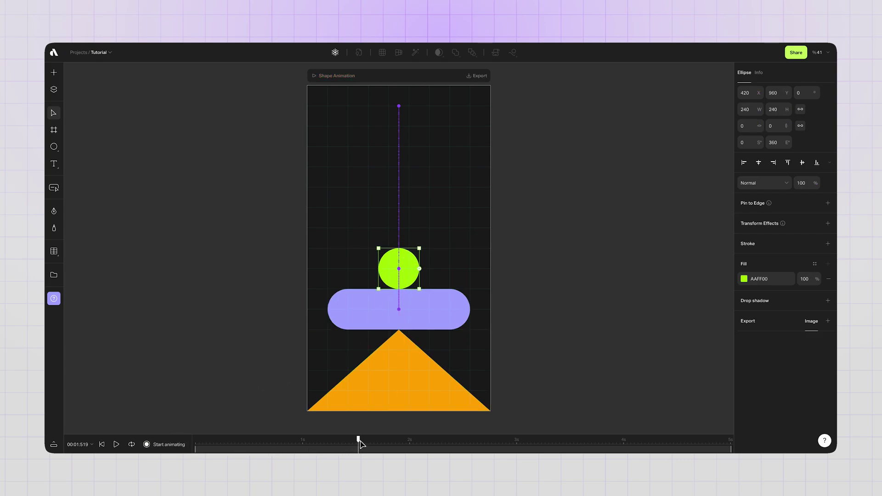
mouse_move(361, 443)
left_mouse_down()
mouse_move(188, 436)
mouse_move(376, 447)
left_mouse_up()
left_click(93, 446)
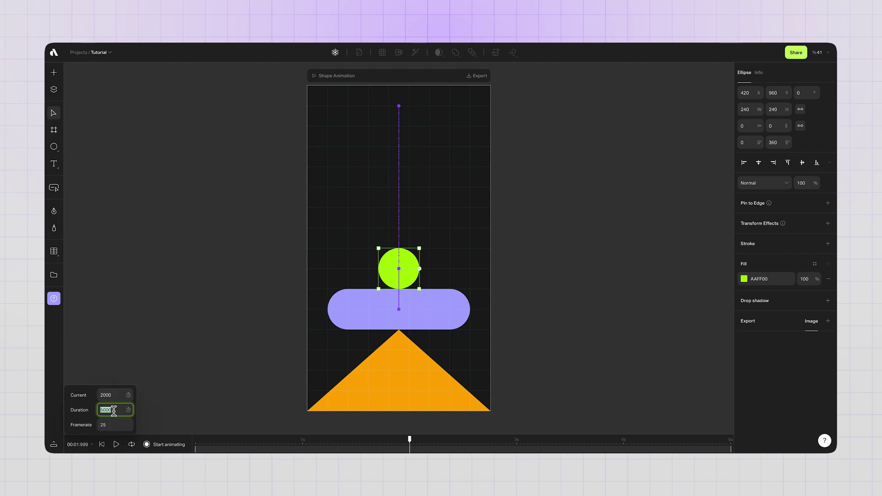
type("2000")
key("Return")
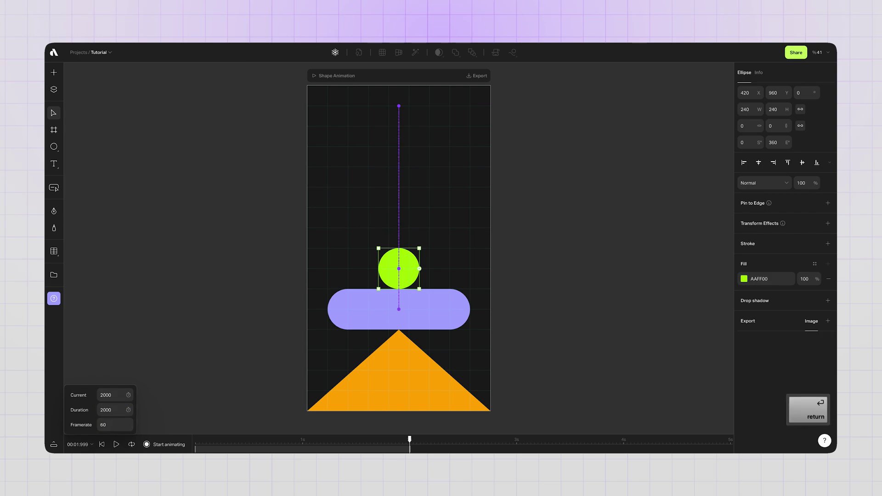
left_click(92, 446)
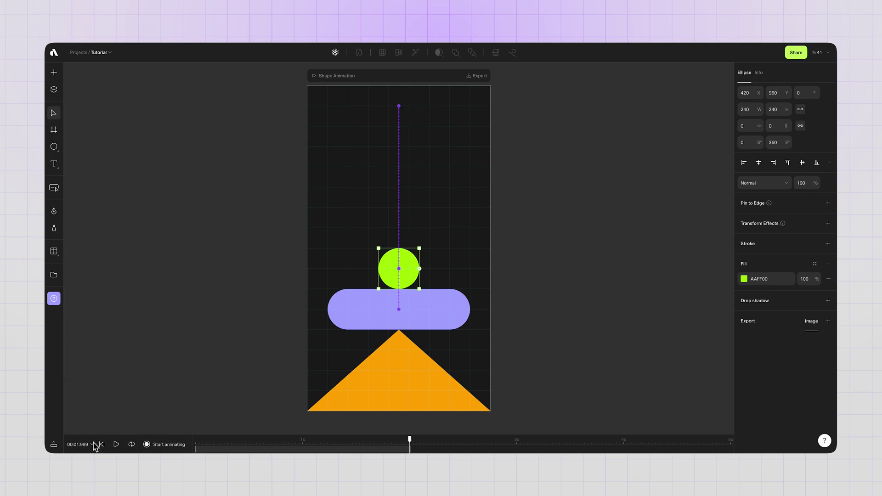
Step: Play the animation from the start, then stop playback
left_click(118, 445)
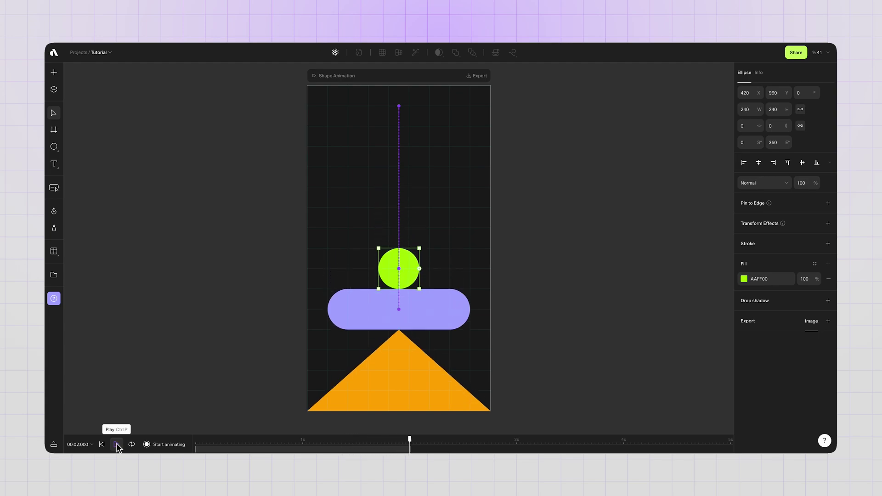
left_click(116, 445)
left_click(116, 445)
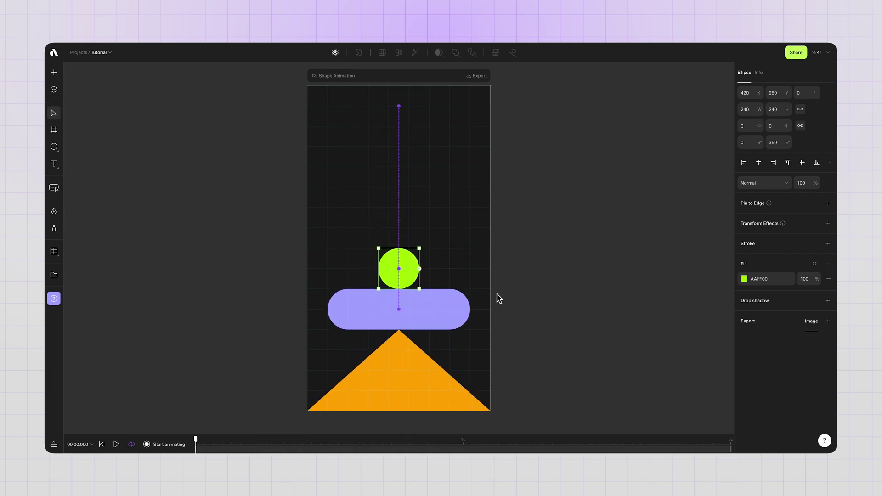
Step: Enlarge the timeline, fit the artboard above it, and expand the Ball, Rectangle and Triangle keyframe tracks
left_click(55, 445)
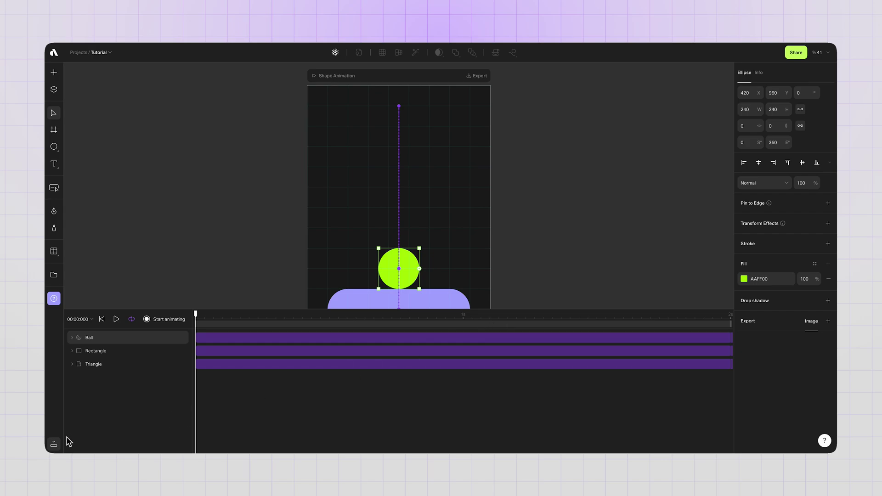
left_click(54, 444)
left_click_drag(527, 437, 521, 309)
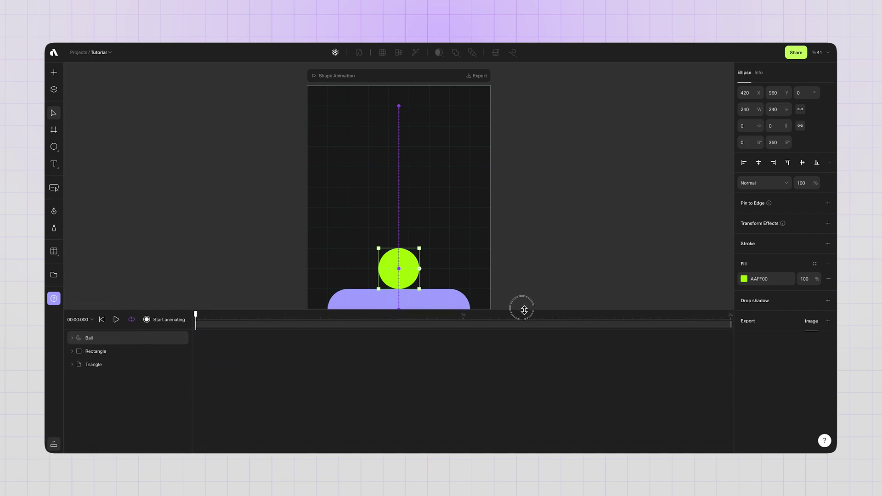
left_click(530, 193)
left_click(448, 80)
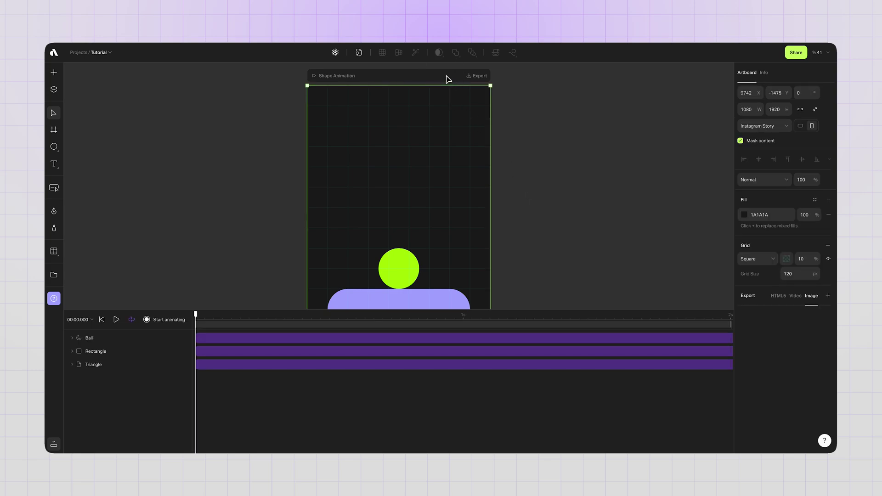
key("shift+2")
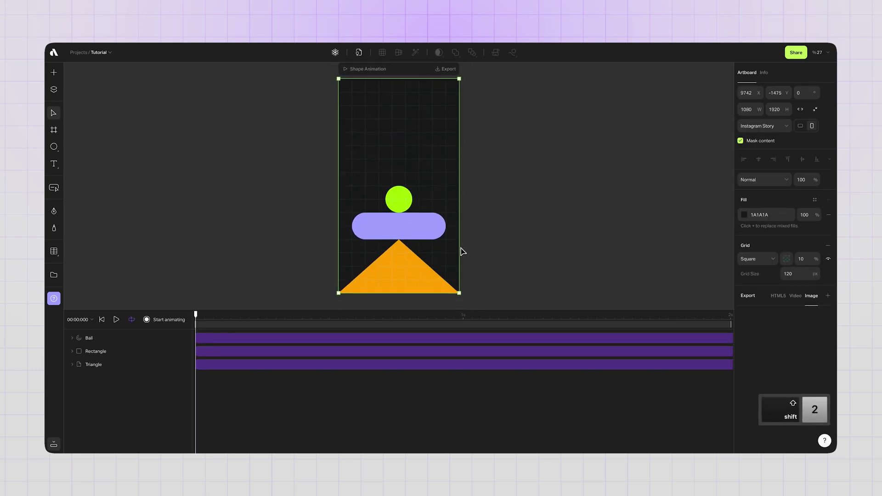
left_click(72, 338)
left_click(78, 364)
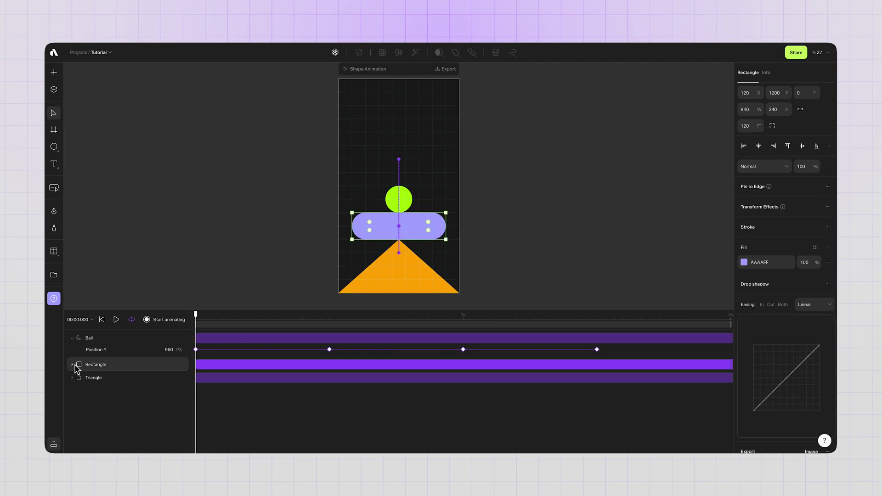
left_click(72, 364)
left_click(72, 391)
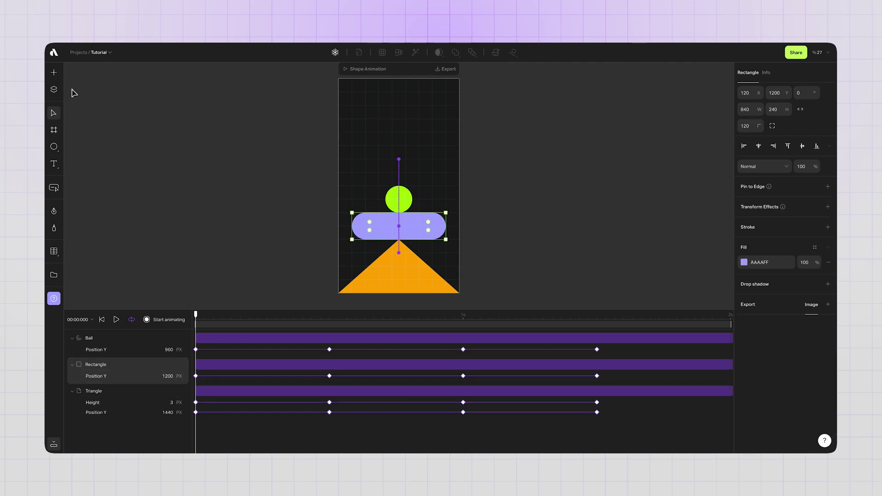
Step: Tag the Ball layer green, Rectangle purple and Triangle orange, then move to 0.5 s
left_click(54, 89)
left_click(124, 99)
right_click(123, 100)
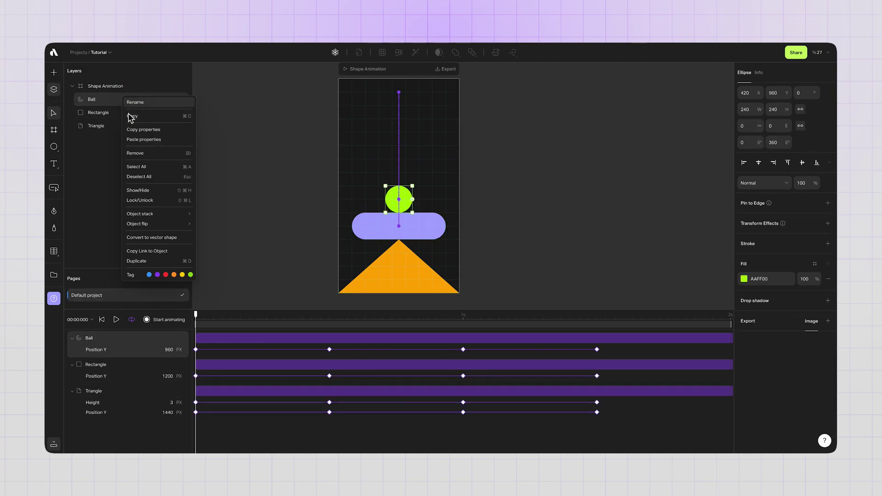
left_click(191, 275)
left_click(128, 112)
right_click(128, 113)
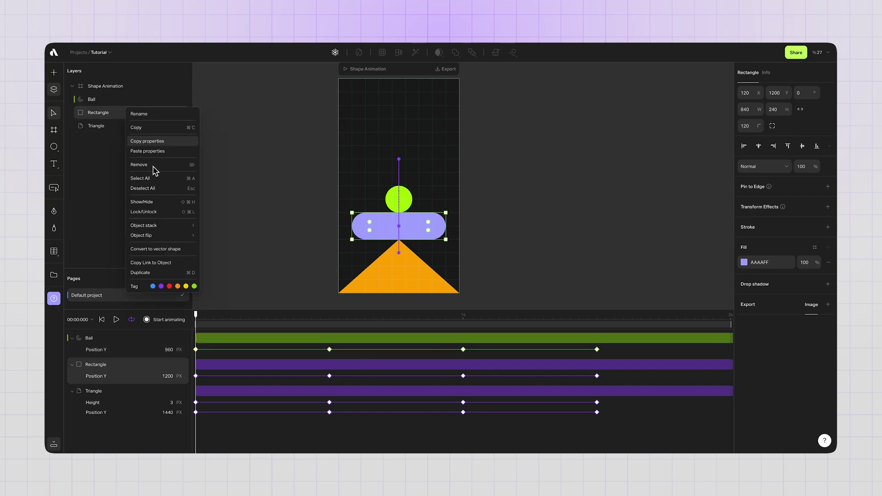
left_click(157, 288)
left_click(125, 126)
right_click(124, 126)
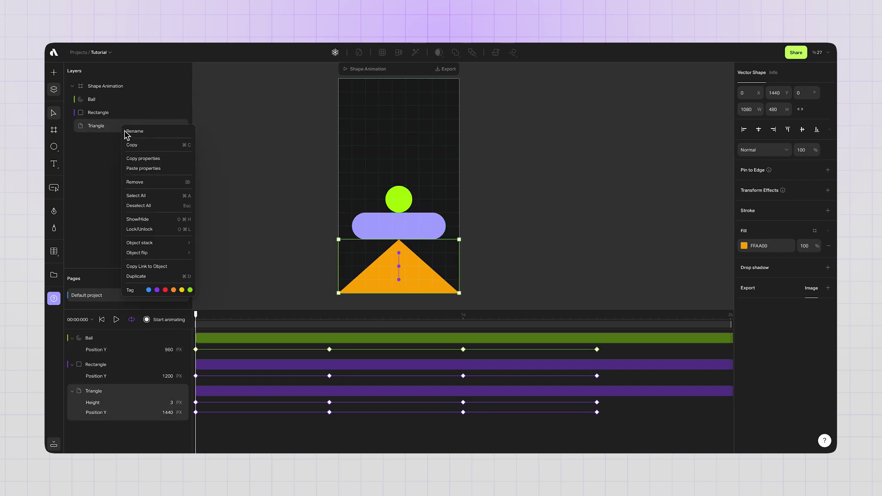
left_click(174, 290)
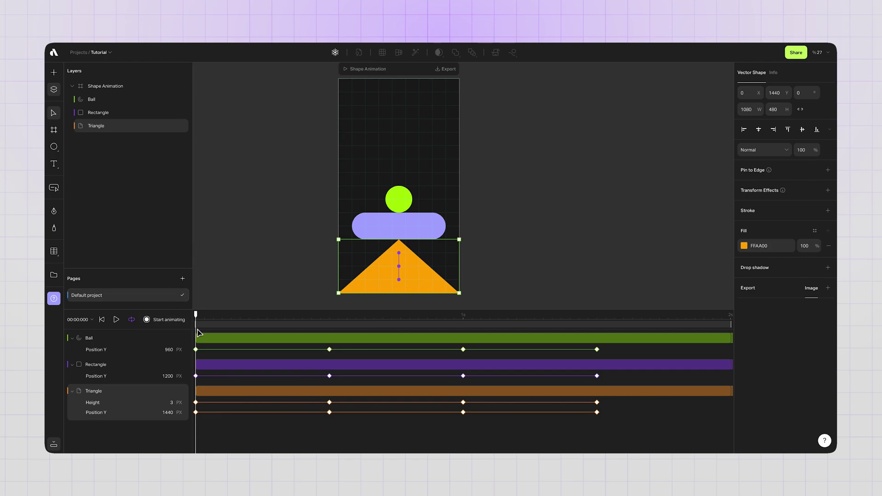
left_click_drag(196, 316, 331, 332)
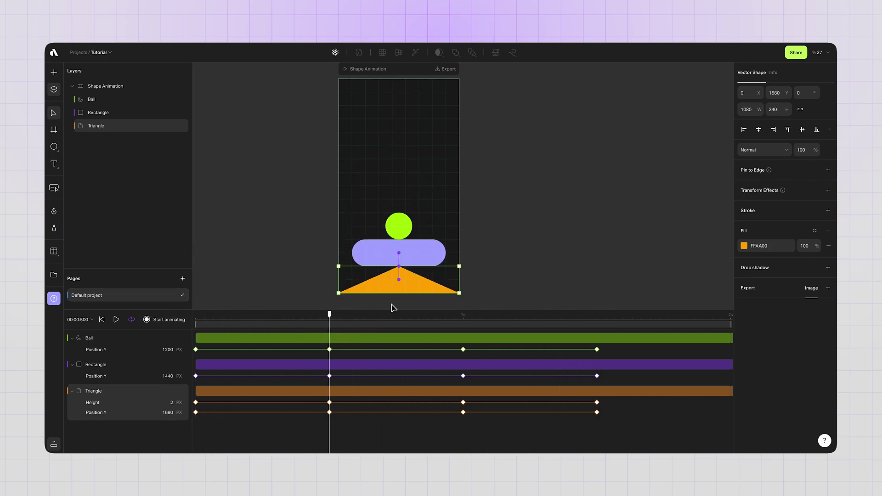
Step: Keyframe the purple bar's rotation at 0° at 0.5 s and 180° at 1.5 s
left_click(437, 260)
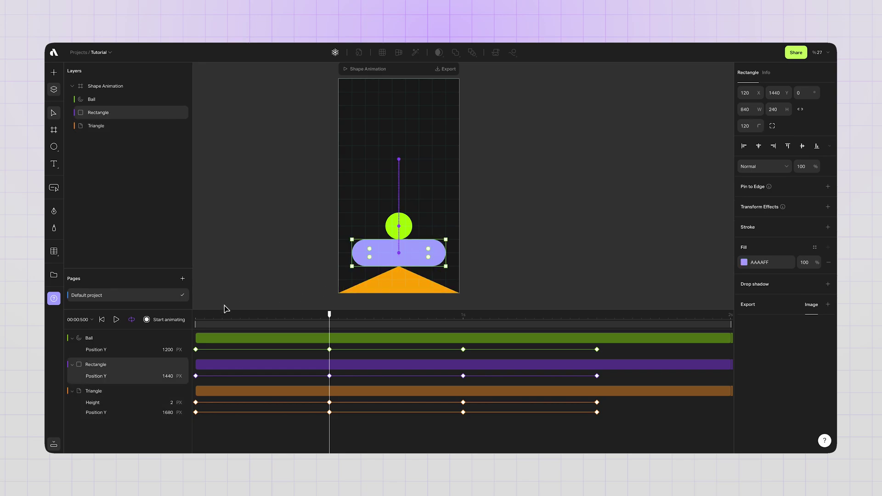
left_click(166, 320)
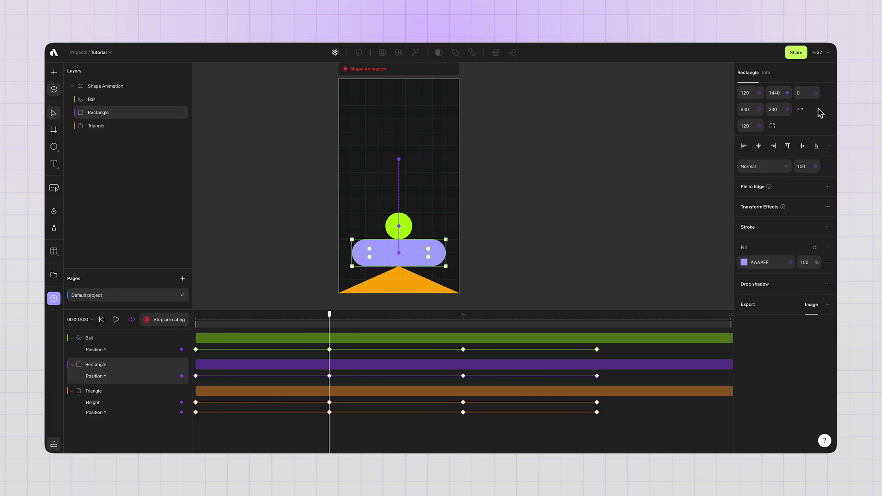
left_click(816, 93)
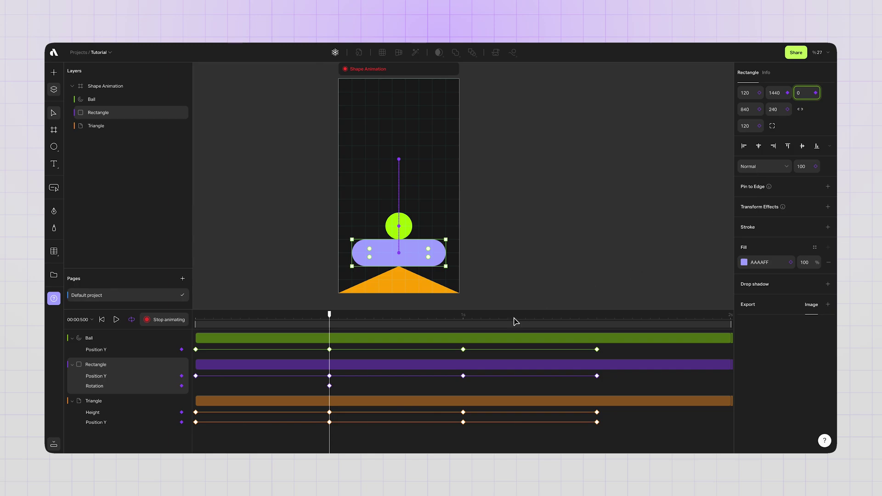
left_click_drag(430, 321, 603, 324)
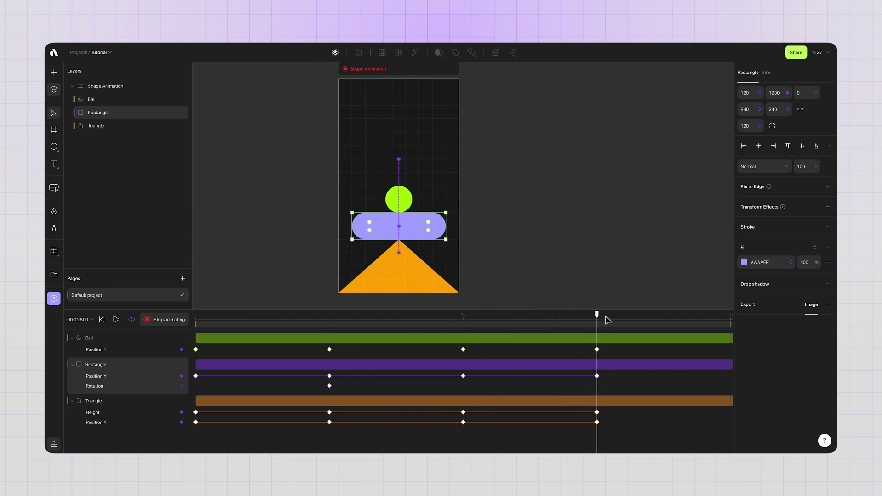
type("180")
key("Return")
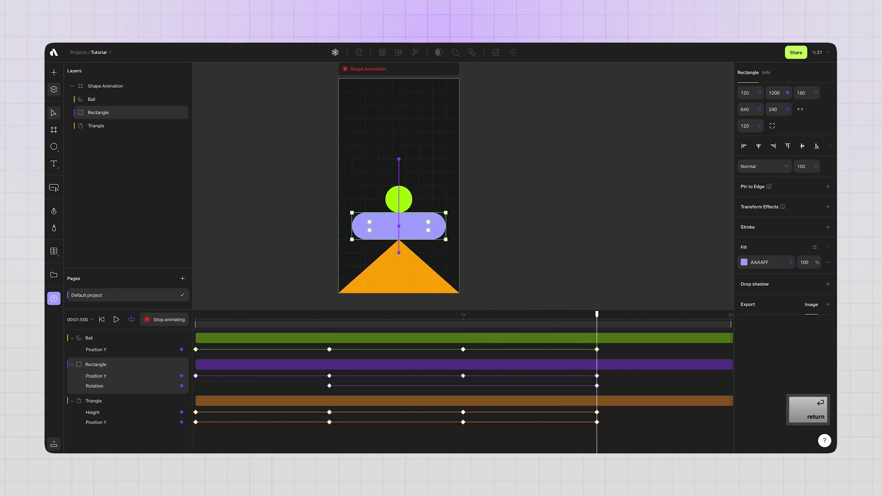
left_click_drag(598, 322, 601, 361)
left_click(643, 428)
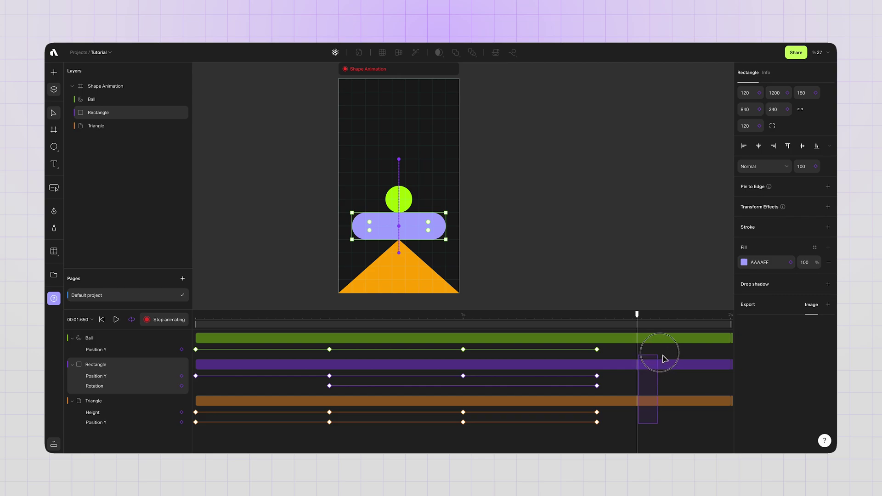
Step: Change the animation's easing from linear to Back, applied on the Out side
left_click(116, 320)
left_click(817, 301)
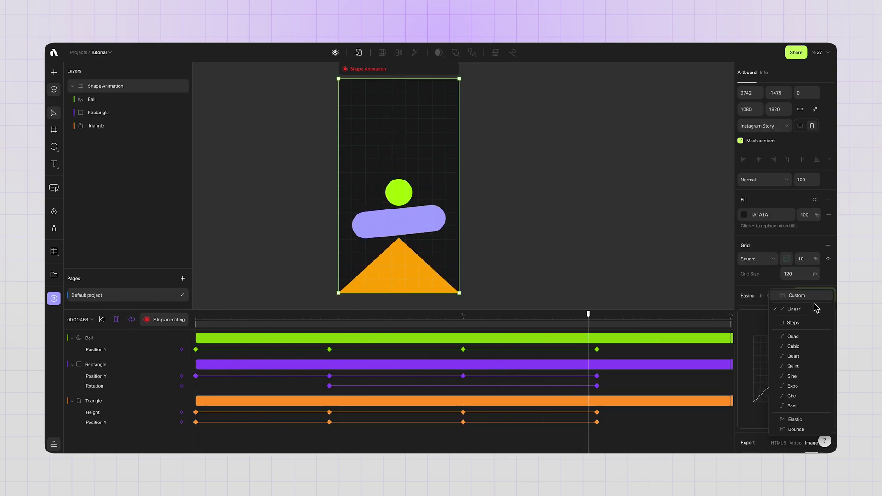
left_click(747, 368)
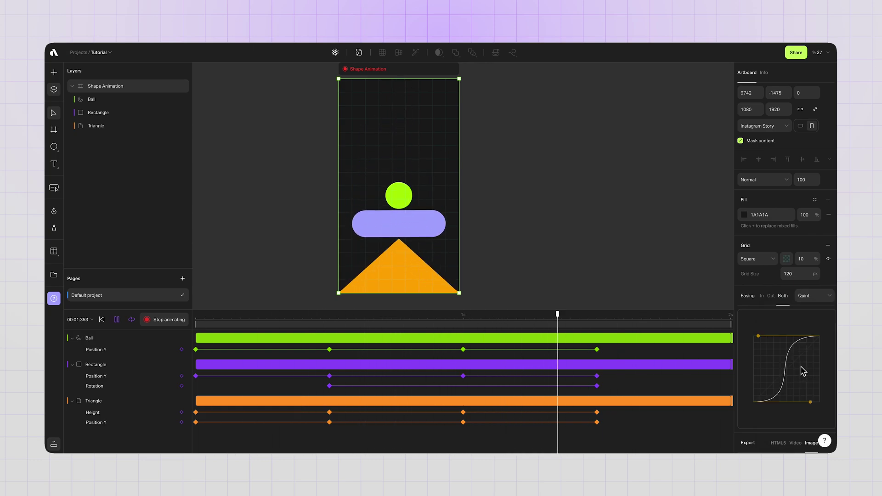
left_click(814, 296)
left_click(799, 406)
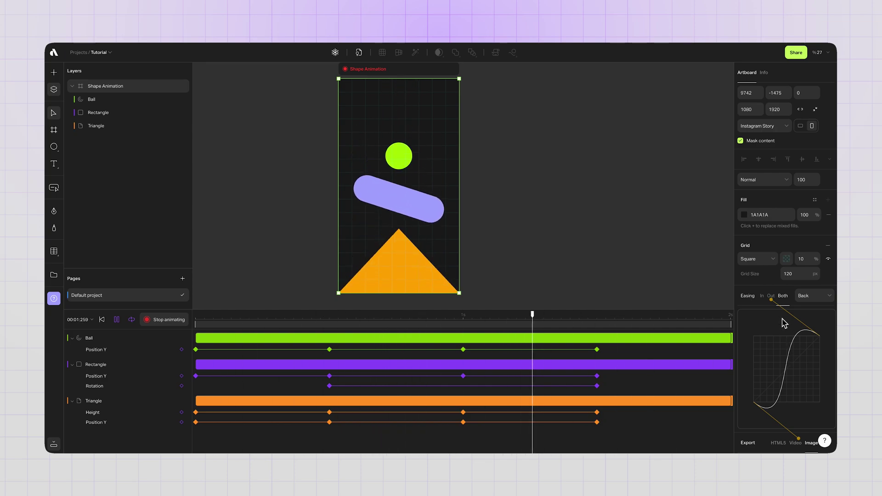
left_click(772, 296)
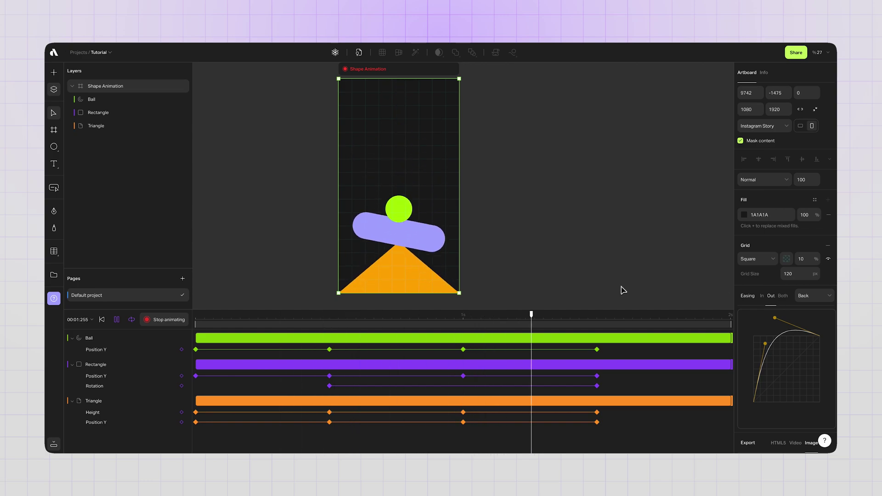
Step: Stop keyframe recording, pause and rewind playback, and close the Layers panel
left_click(160, 321)
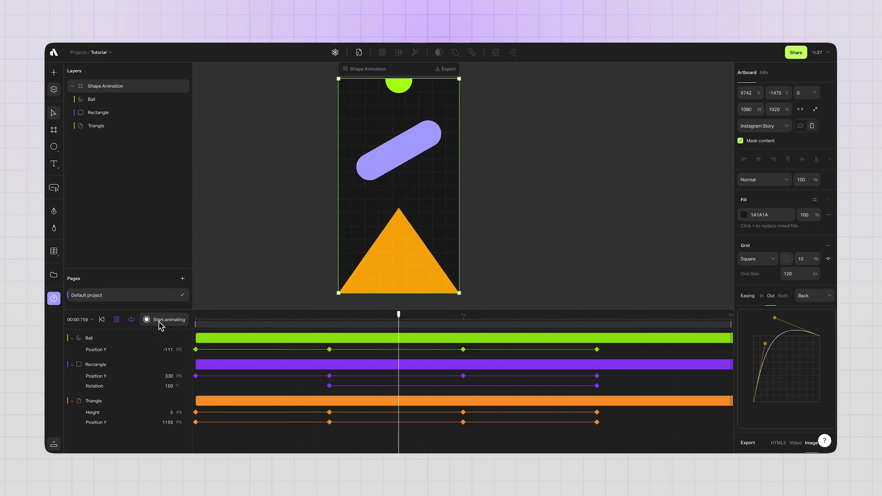
left_click(118, 320)
left_click(102, 320)
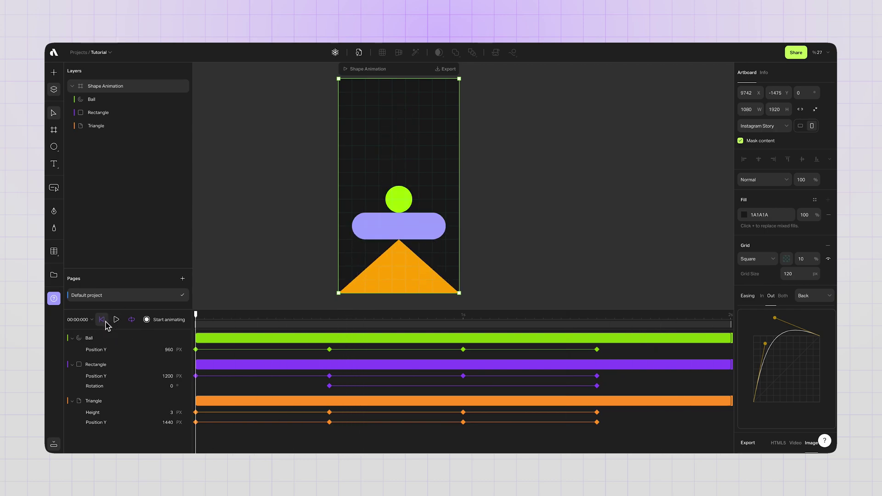
left_click(54, 89)
Step: Collapse the timeline, fit the artboard, and export it as a 60 FPS MP4 video
left_click(54, 444)
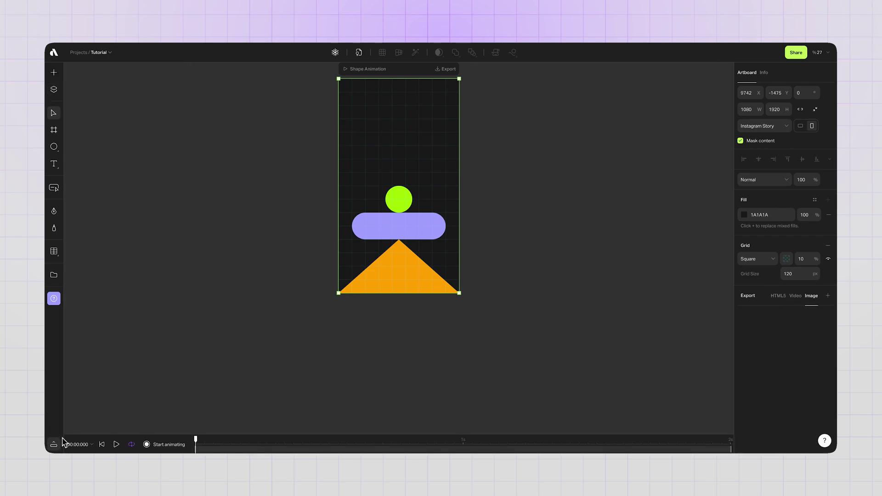
key("shift+2")
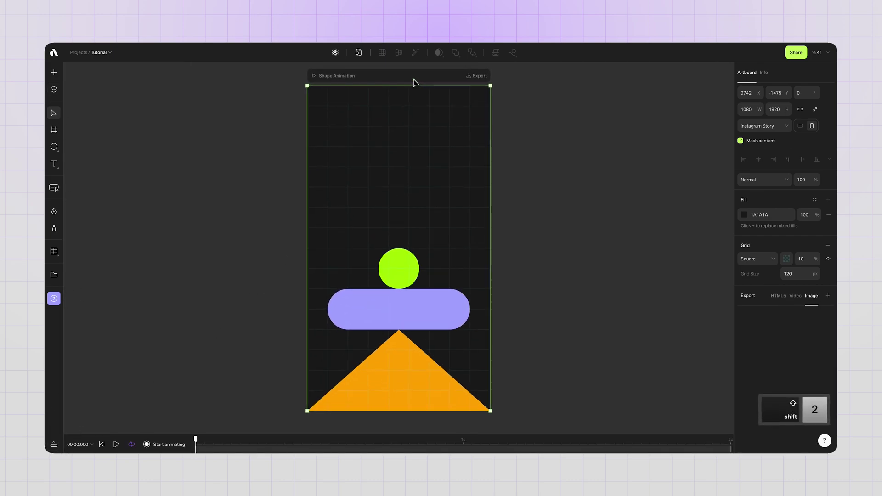
left_click(478, 76)
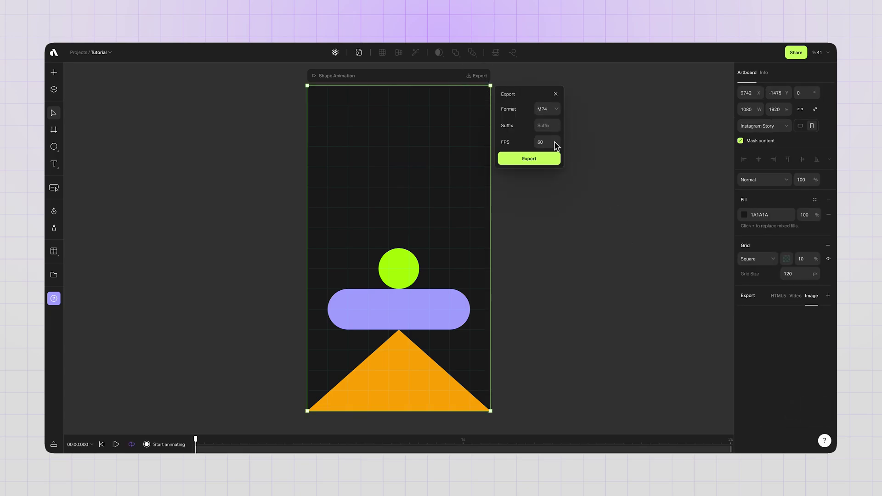
left_click(542, 162)
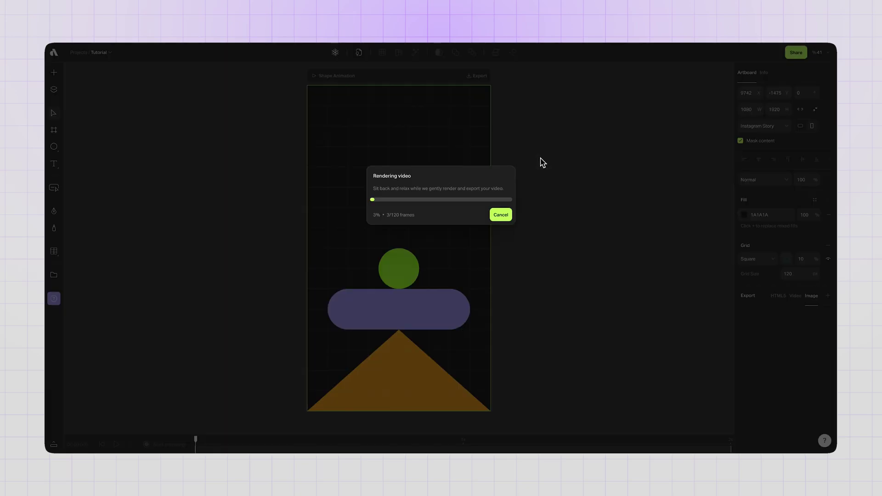